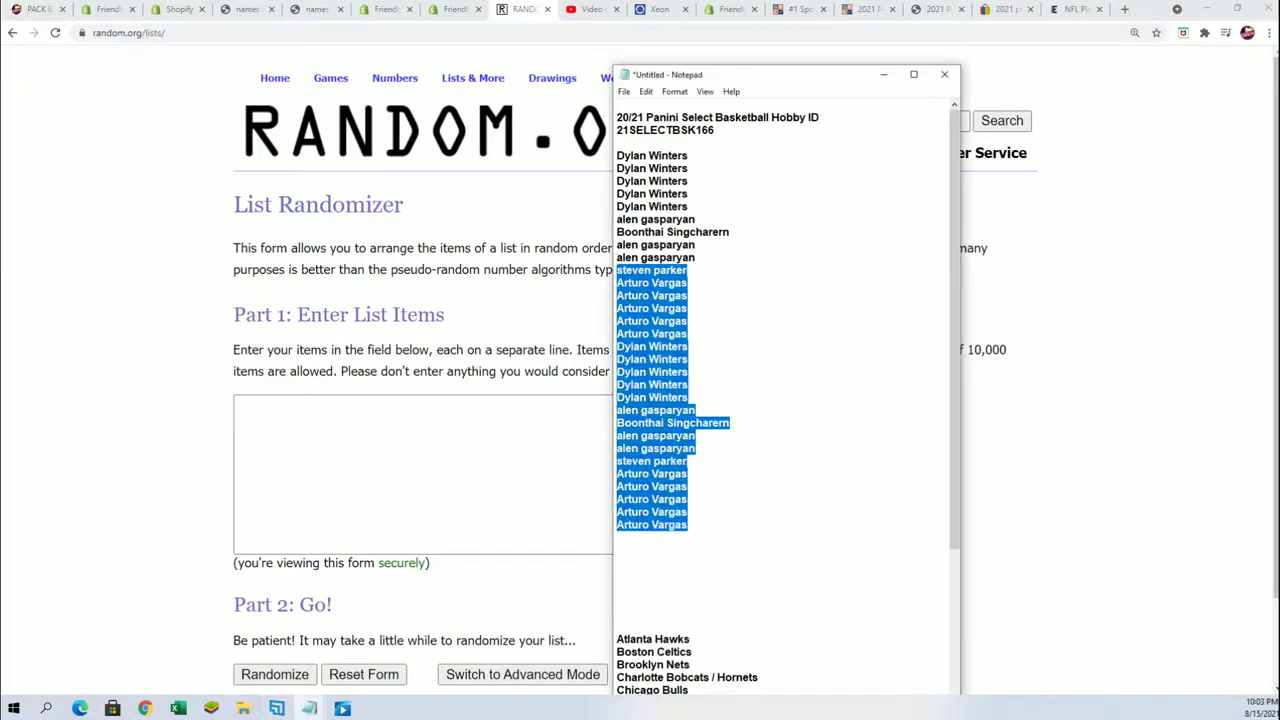
- Copy the full block of owner names from the Notepad list into the List Randomizer's items field
right_click(665, 190)
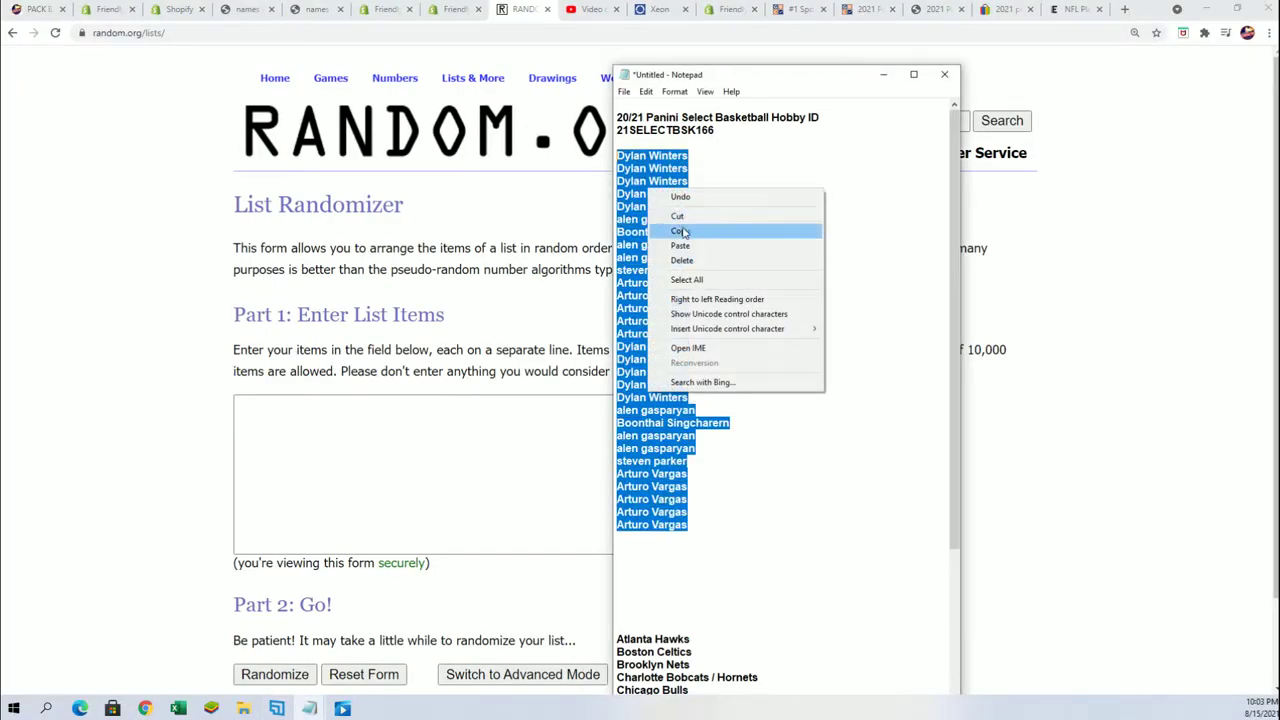
left_click(680, 231)
left_click(395, 402)
right_click(392, 406)
left_click(430, 511)
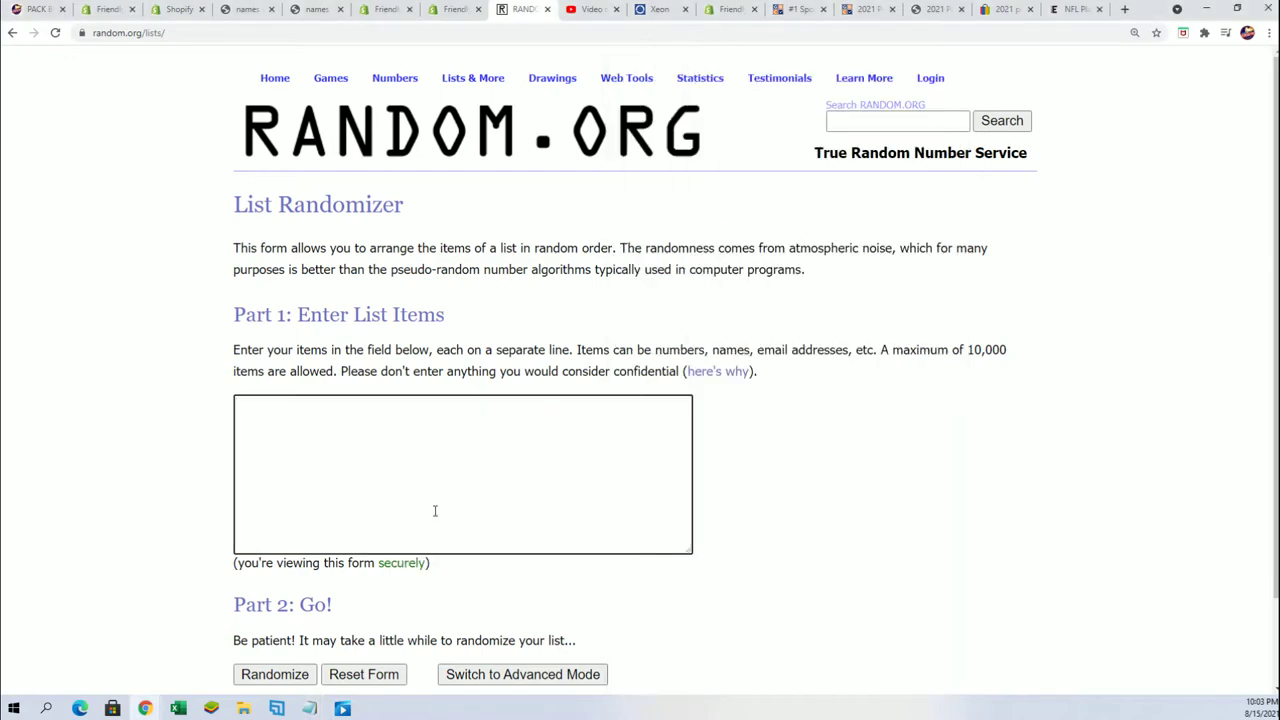
- Randomize the list of owner names seven times in a row
left_click(293, 568)
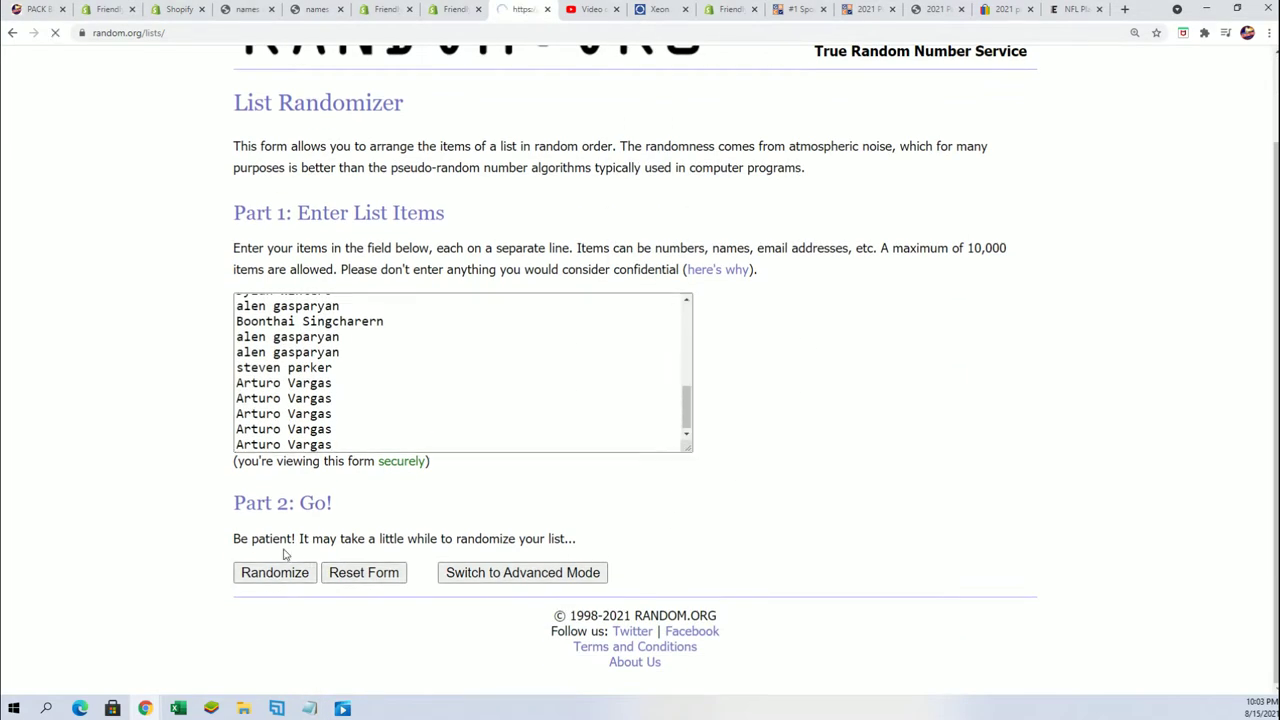
scroll(270, 570, "down", 3)
left_click(259, 566)
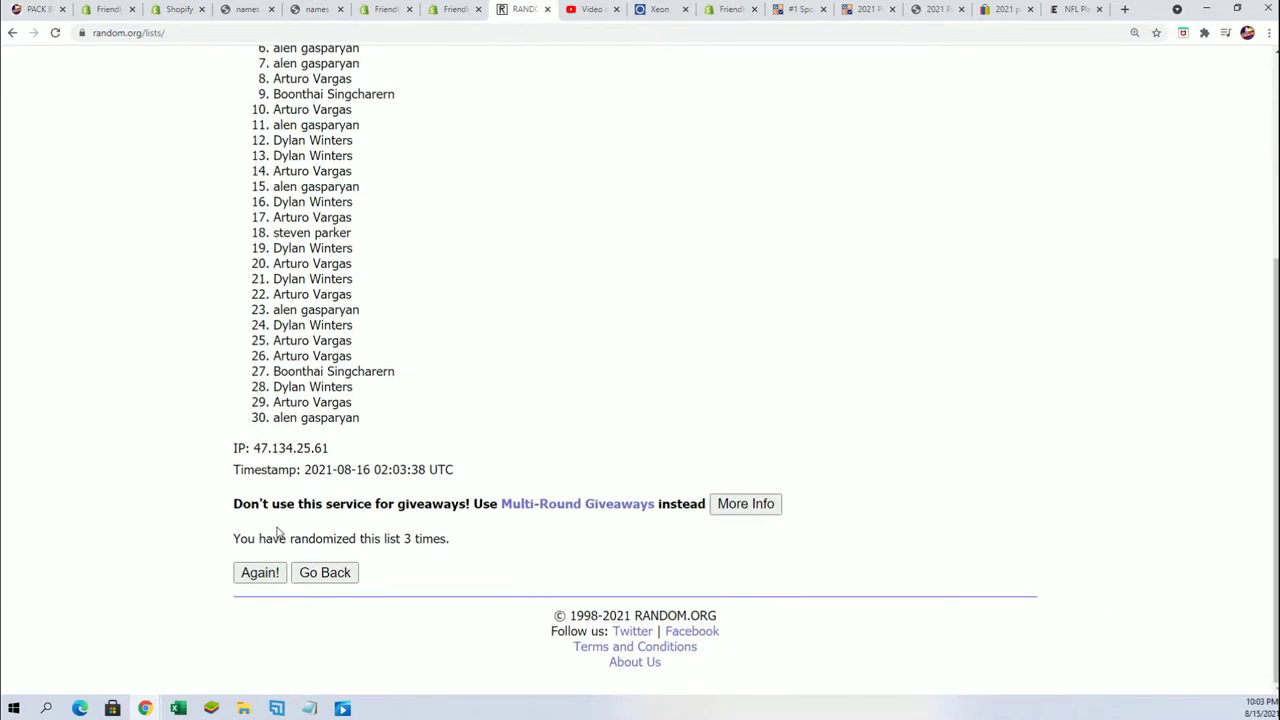
left_click(260, 572)
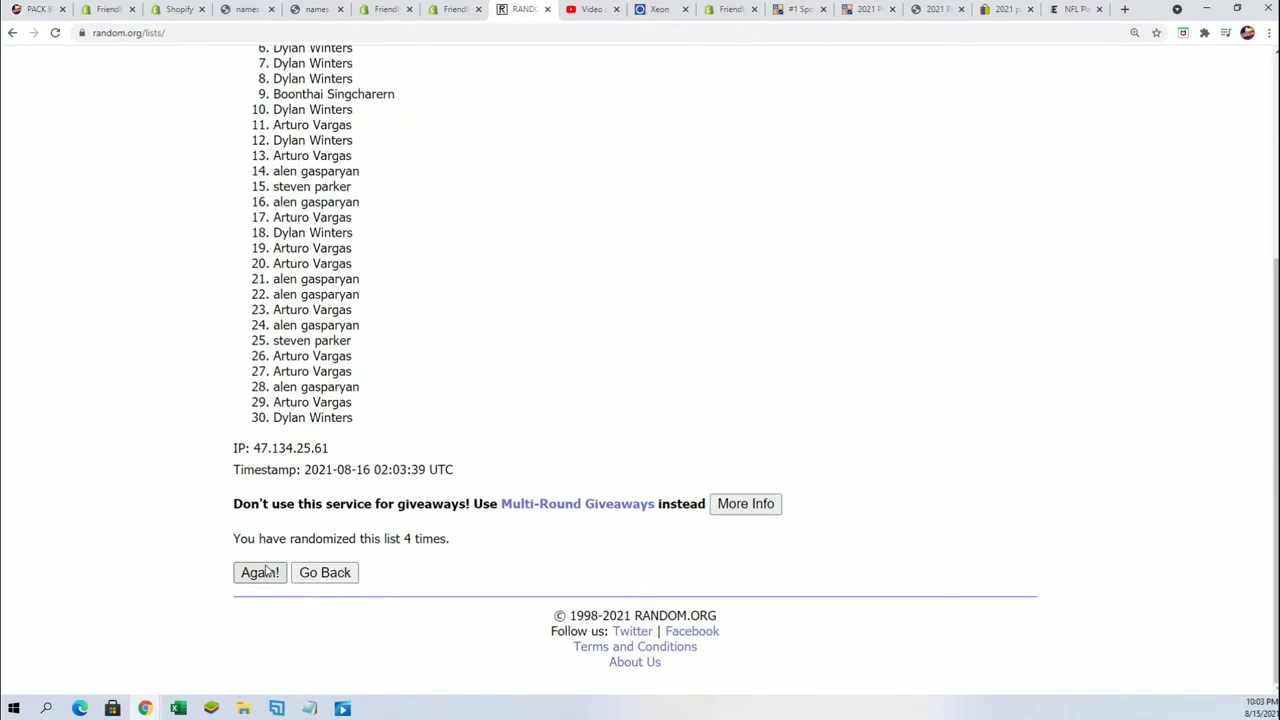
left_click(268, 574)
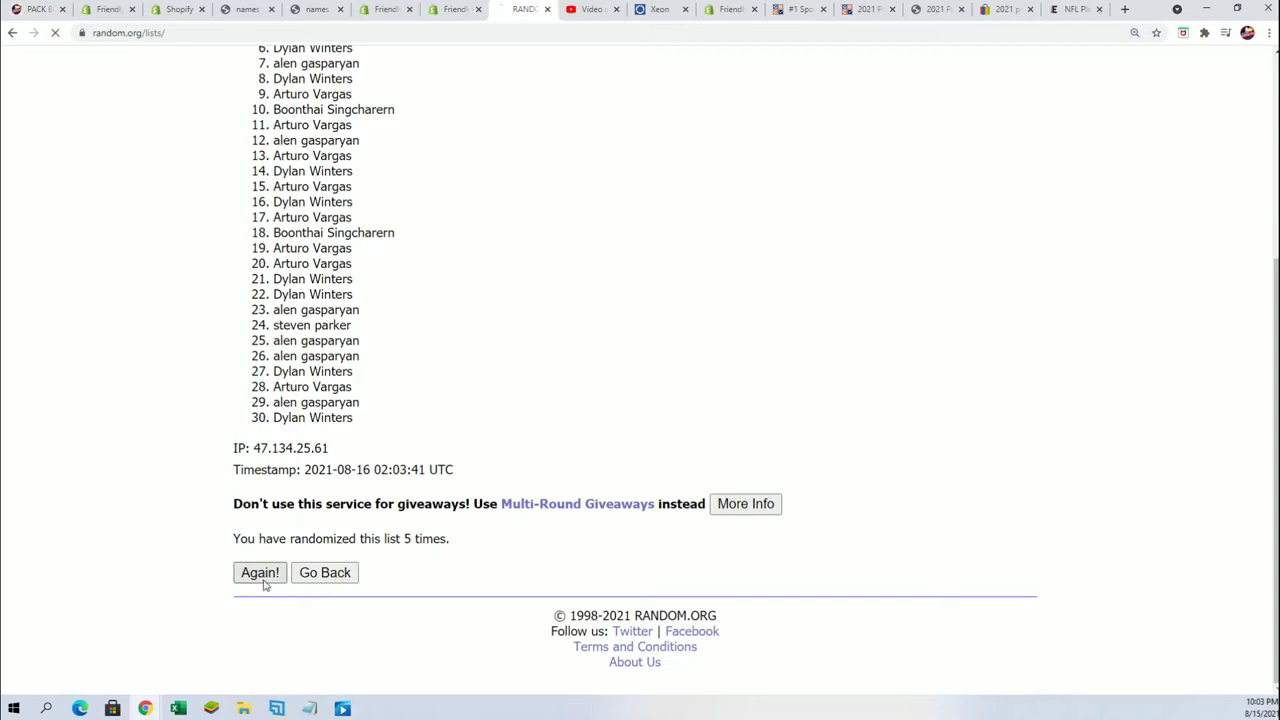
left_click(263, 580)
left_click(241, 576)
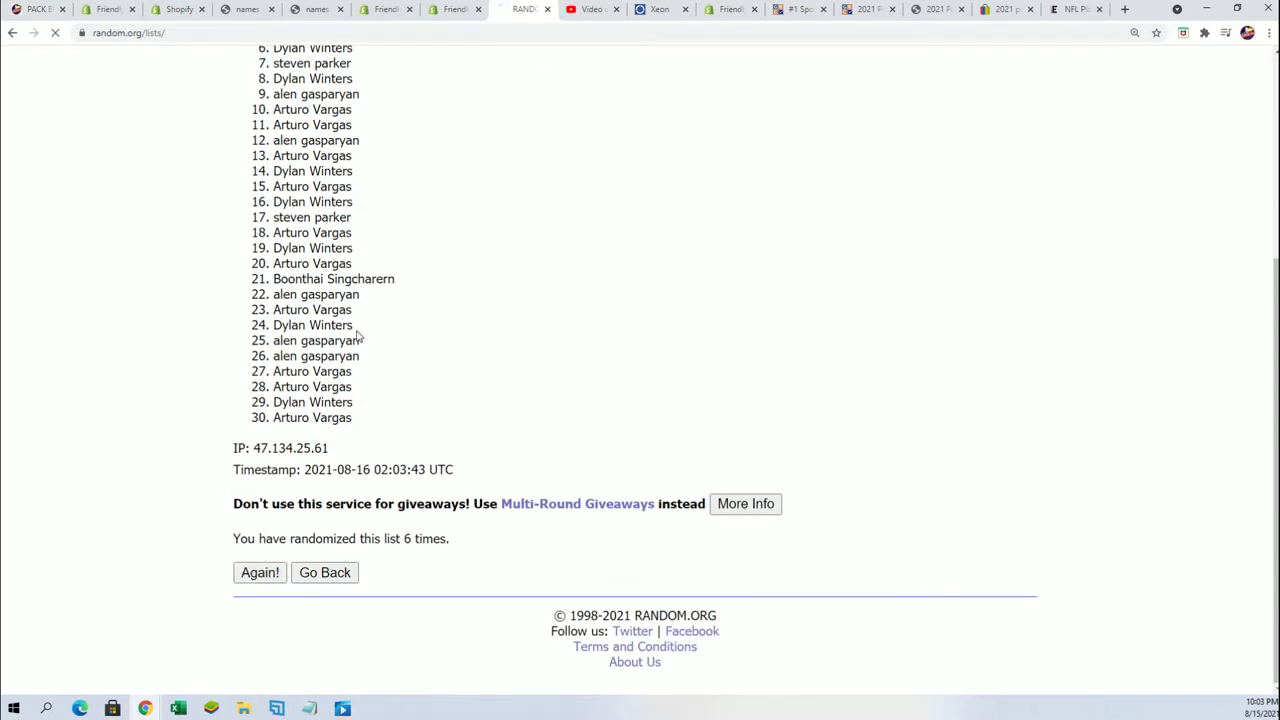
- Copy all the owner names from the final randomized list
scroll(337, 330, "down", 1)
left_click_drag(273, 212, 390, 528)
right_click(331, 437)
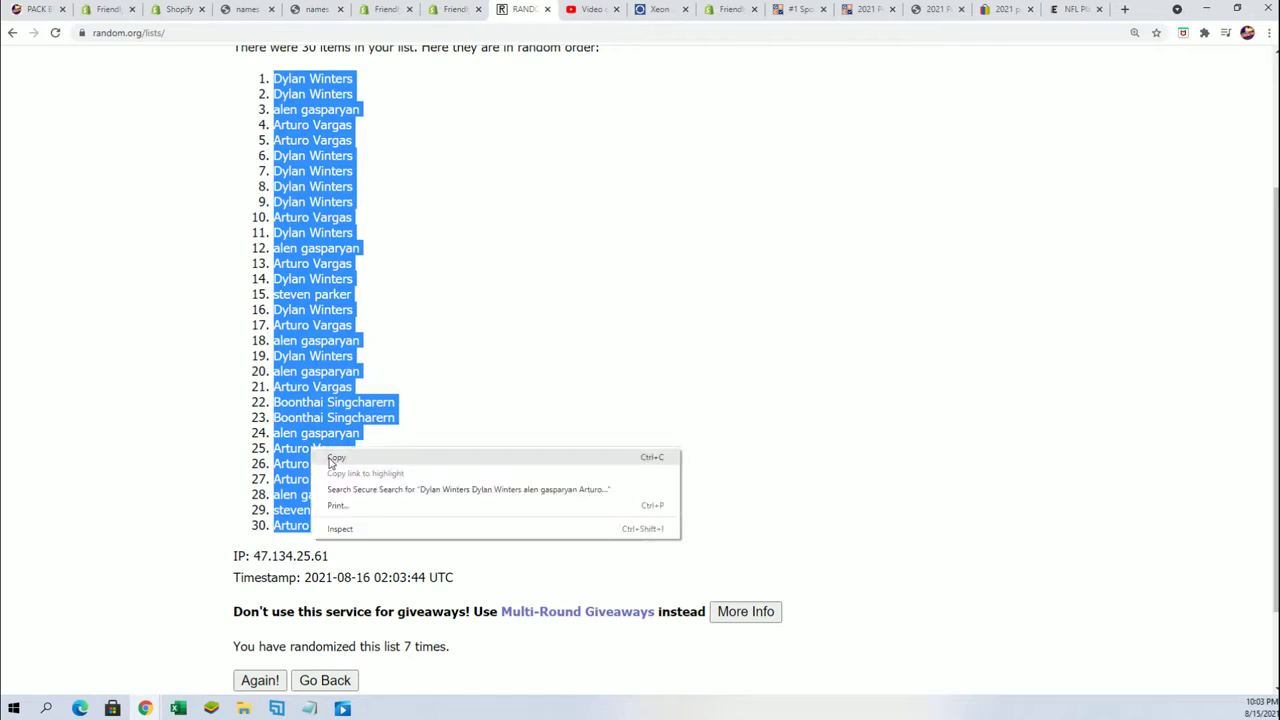
left_click(337, 457)
- Switch to the ALPHANBA workbook in Excel and paste the owner names as plain text under Owners, starting at A2
key("alt+Tab")
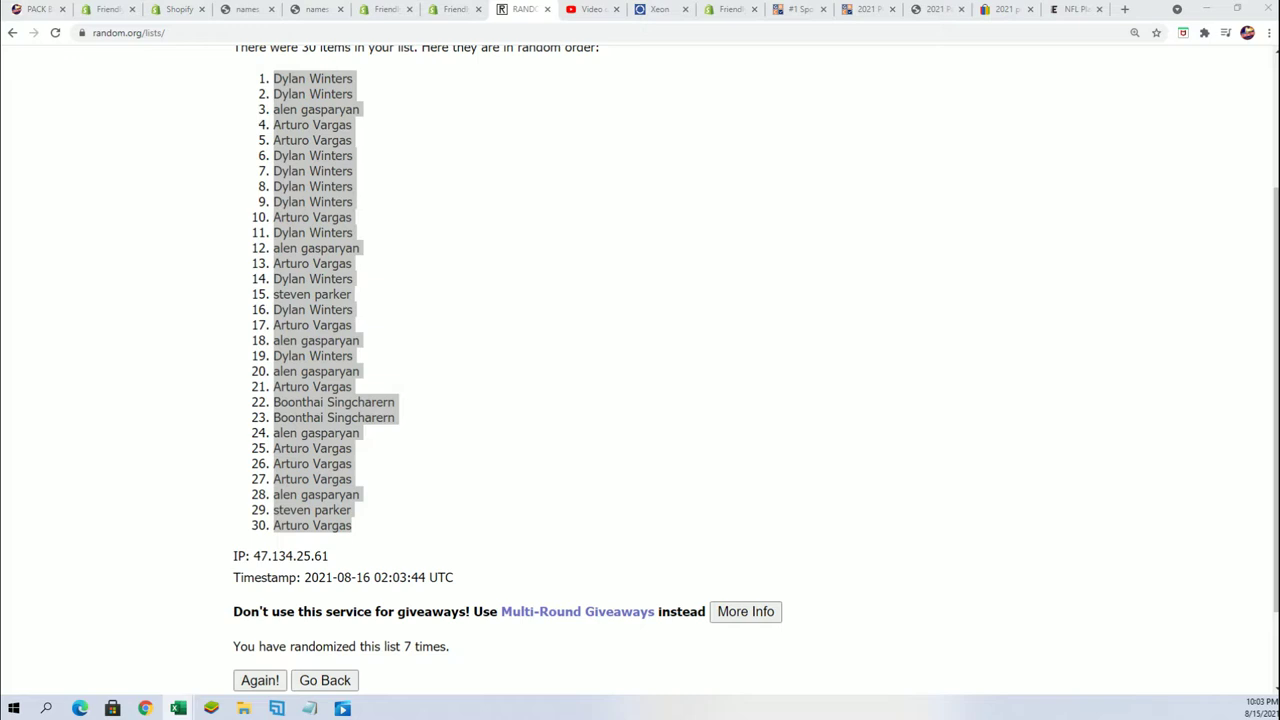
left_click_drag(766, 106, 650, 0)
left_click(520, 188)
right_click(522, 189)
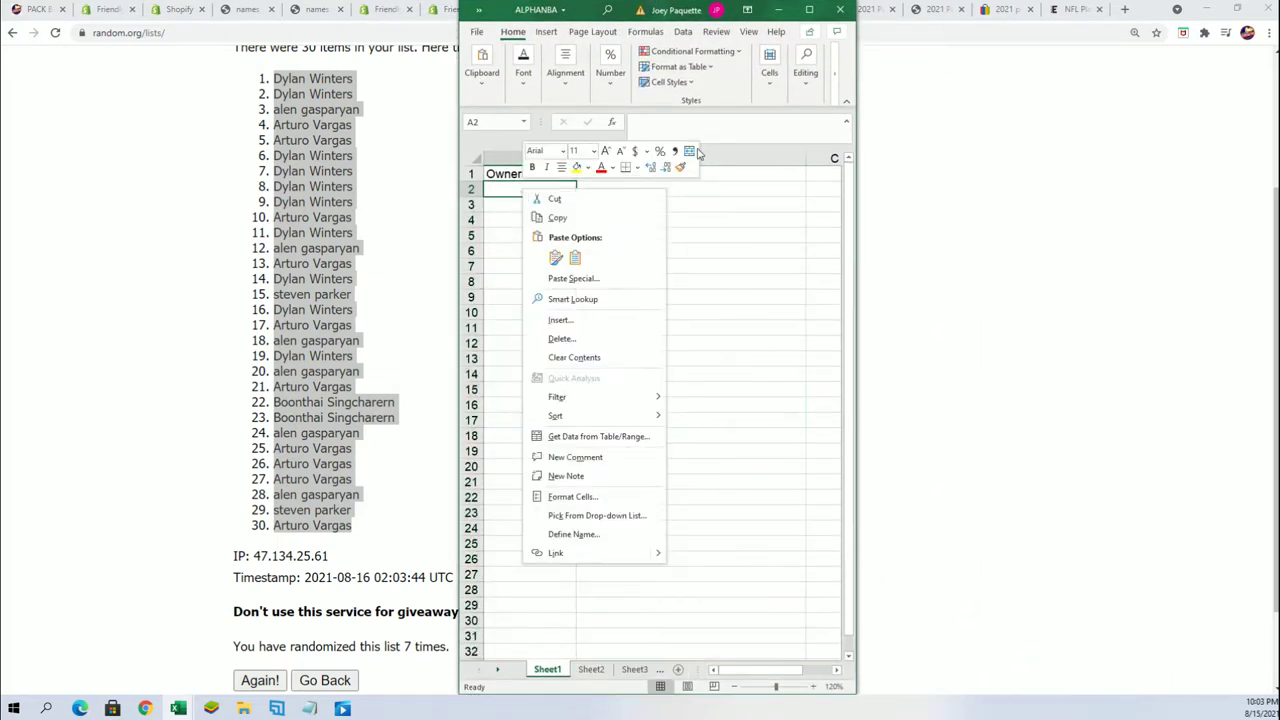
left_click(573, 278)
left_click(443, 194)
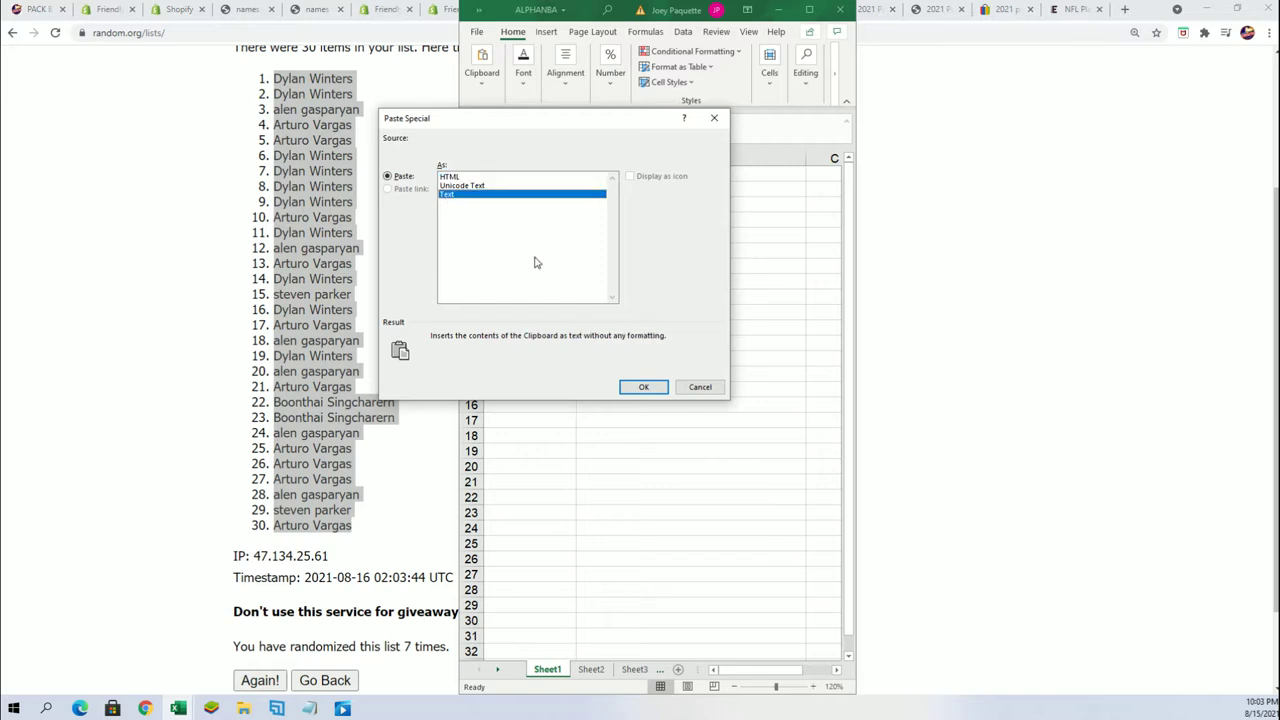
left_click(644, 388)
- AutoFit the width of column A to the owner names and select cell B2 under TEAM NAMES
left_click(560, 158)
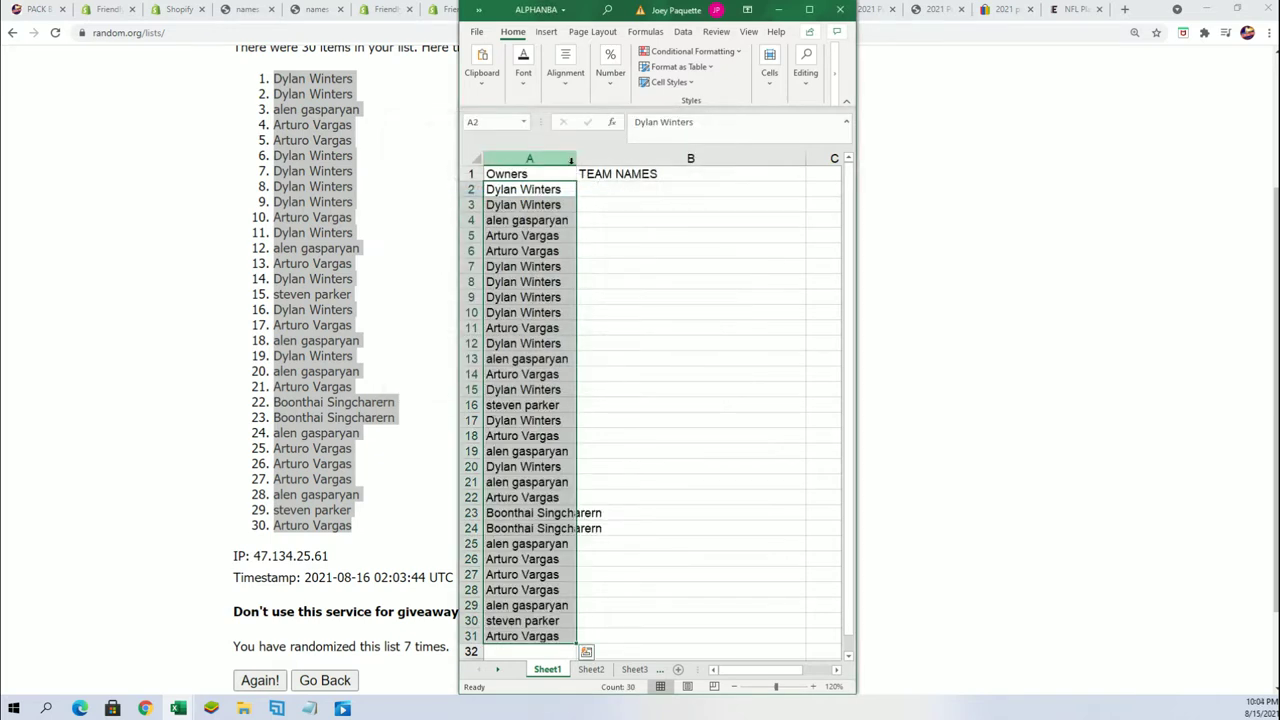
double_click(575, 158)
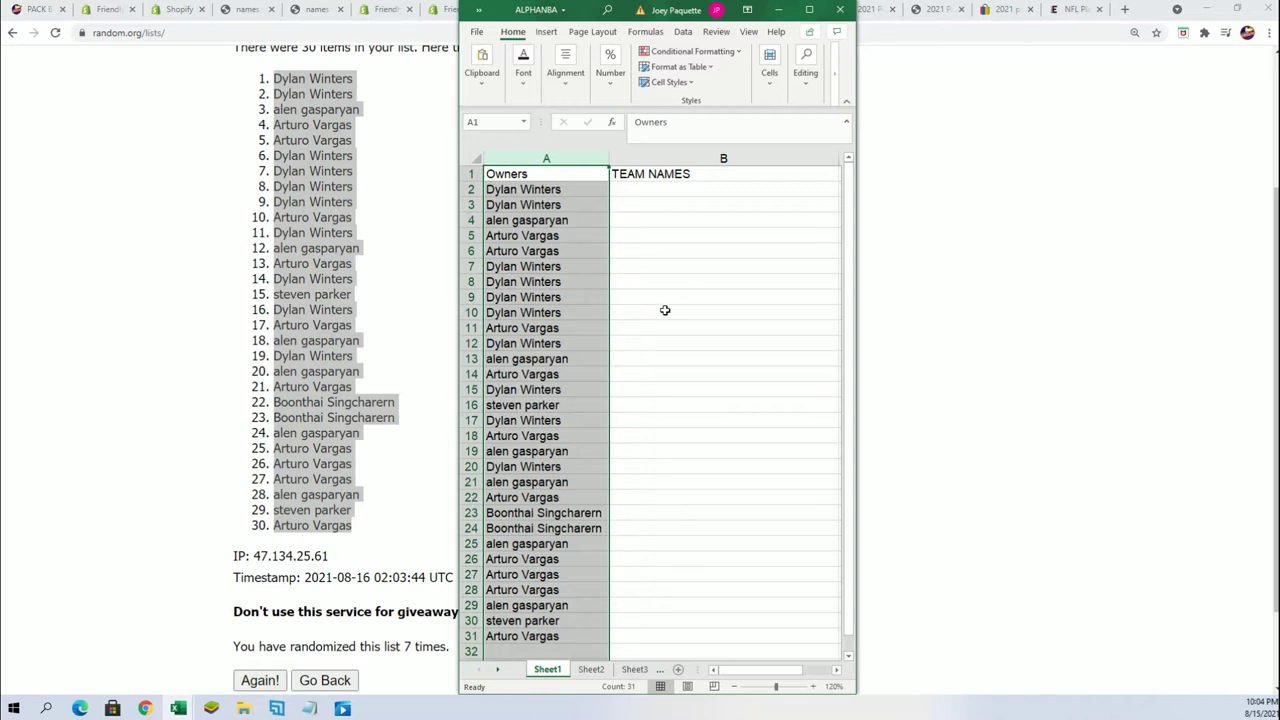
left_click(652, 188)
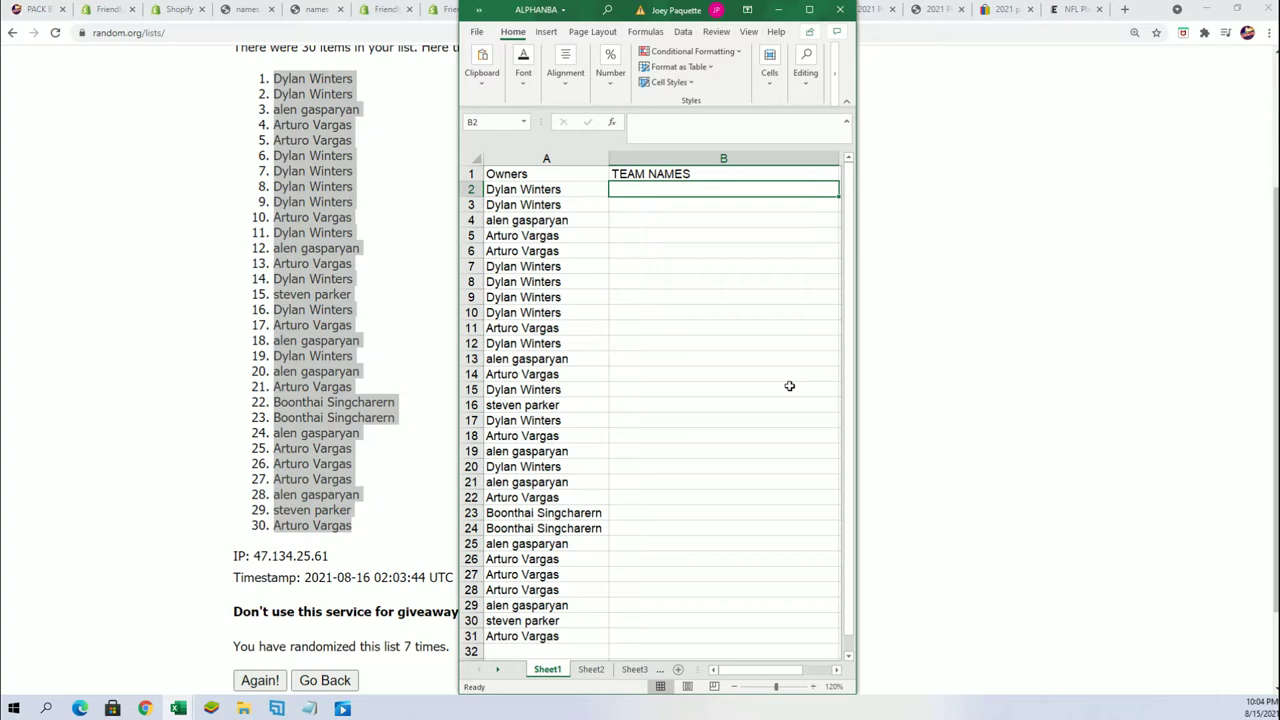
- Minimize the workbook and open a fresh List Randomizer form on RANDOM.ORG
left_click(778, 9)
scroll(494, 254, "up", 2)
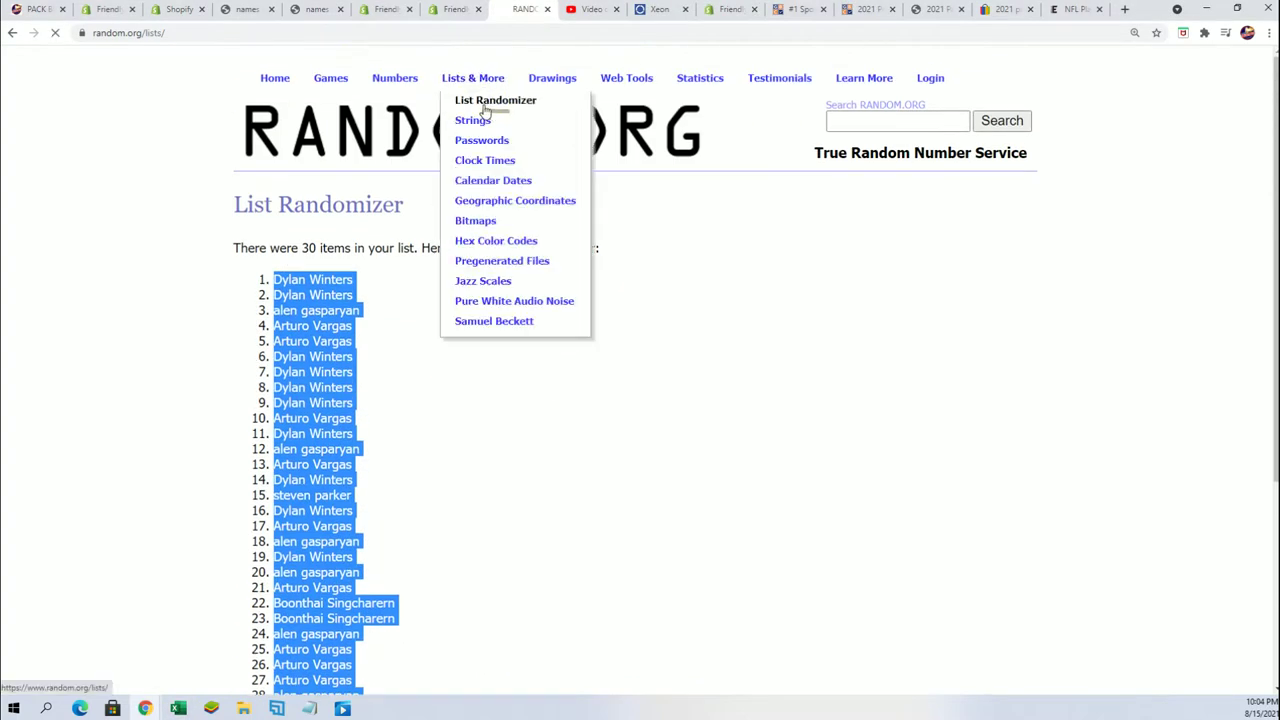
left_click(482, 103)
- Copy the NBA team list, Atlanta Hawks through Washington Wizards, from Notepad into the List Randomizer's items field
key("alt+Tab")
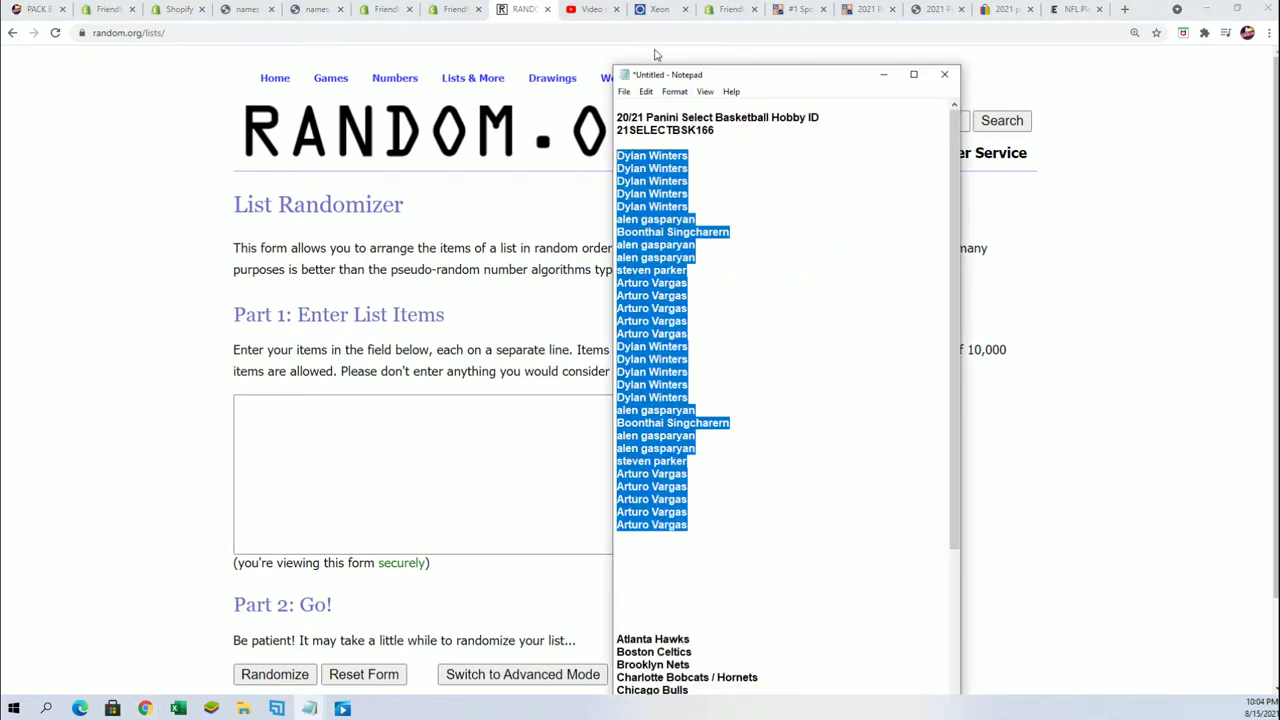
left_click_drag(780, 66, 780, 1)
scroll(800, 595, "down", 7)
scroll(760, 655, "up", 2)
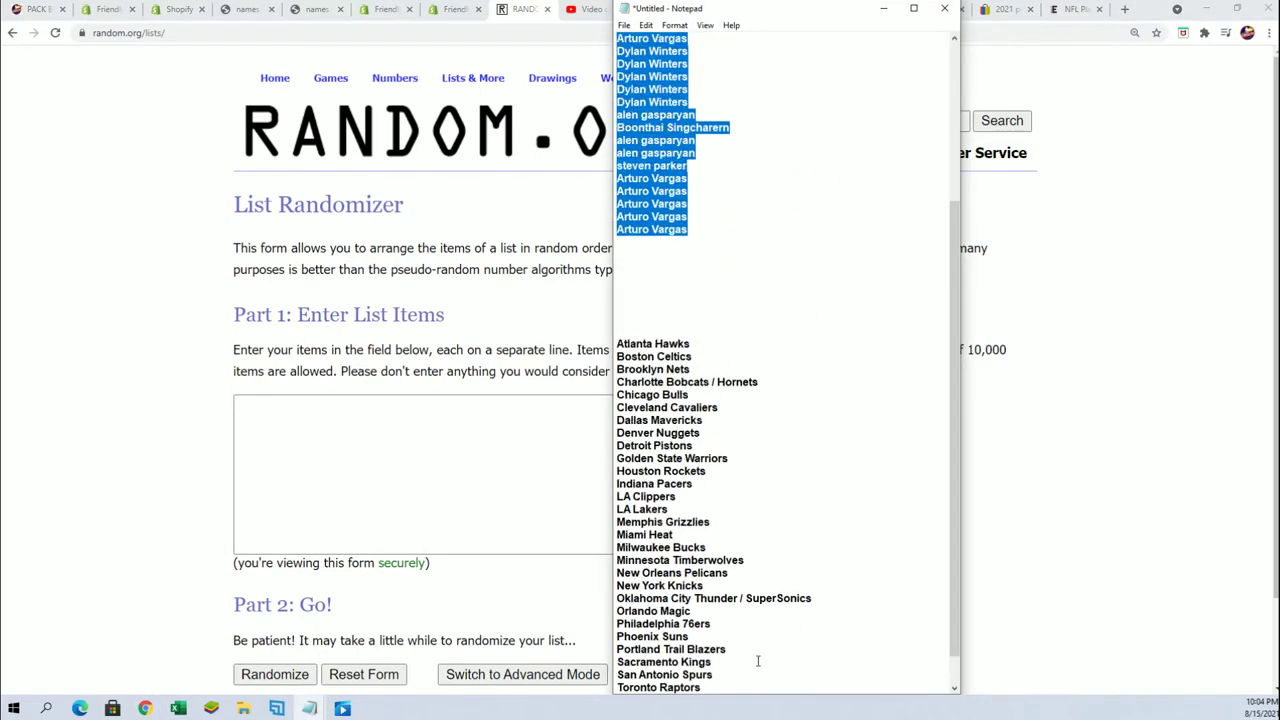
scroll(736, 666, "down", 2)
left_click_drag(728, 668, 617, 304)
right_click(686, 330)
left_click(705, 370)
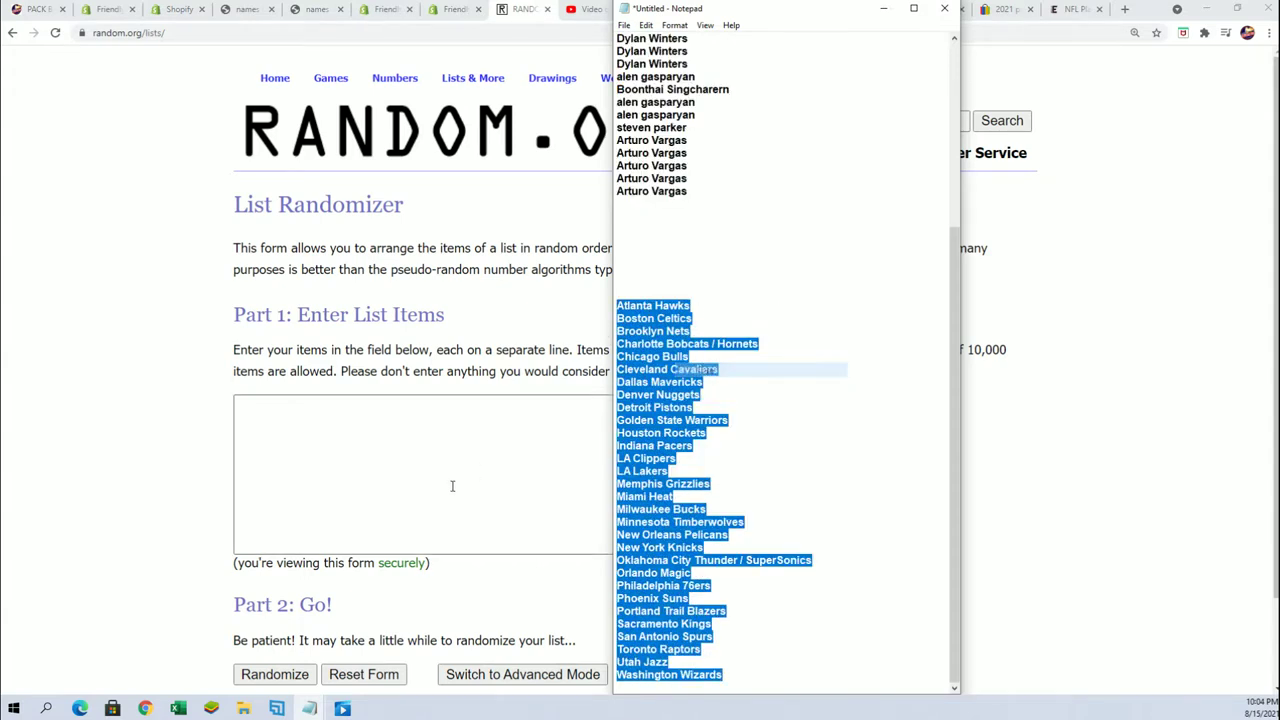
right_click(308, 416)
left_click(366, 523)
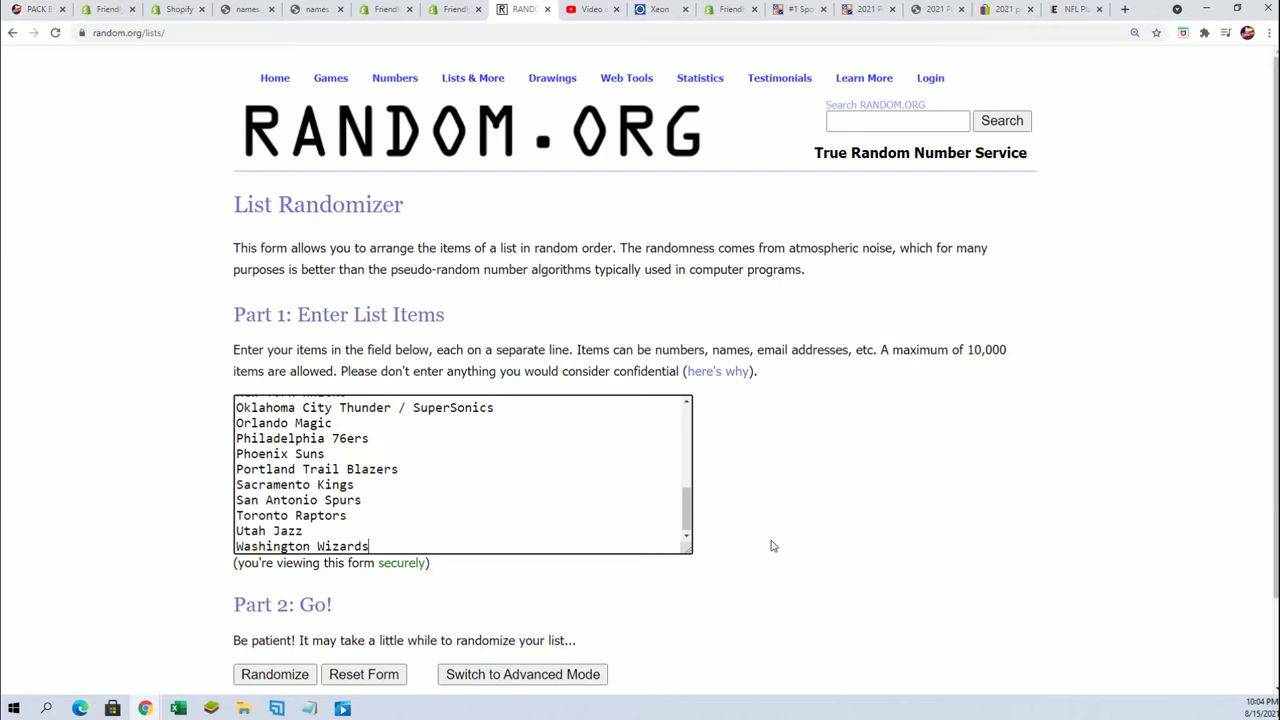
- Randomize the list of NBA teams seven times in a row
scroll(346, 604, "down", 1)
left_click(277, 575)
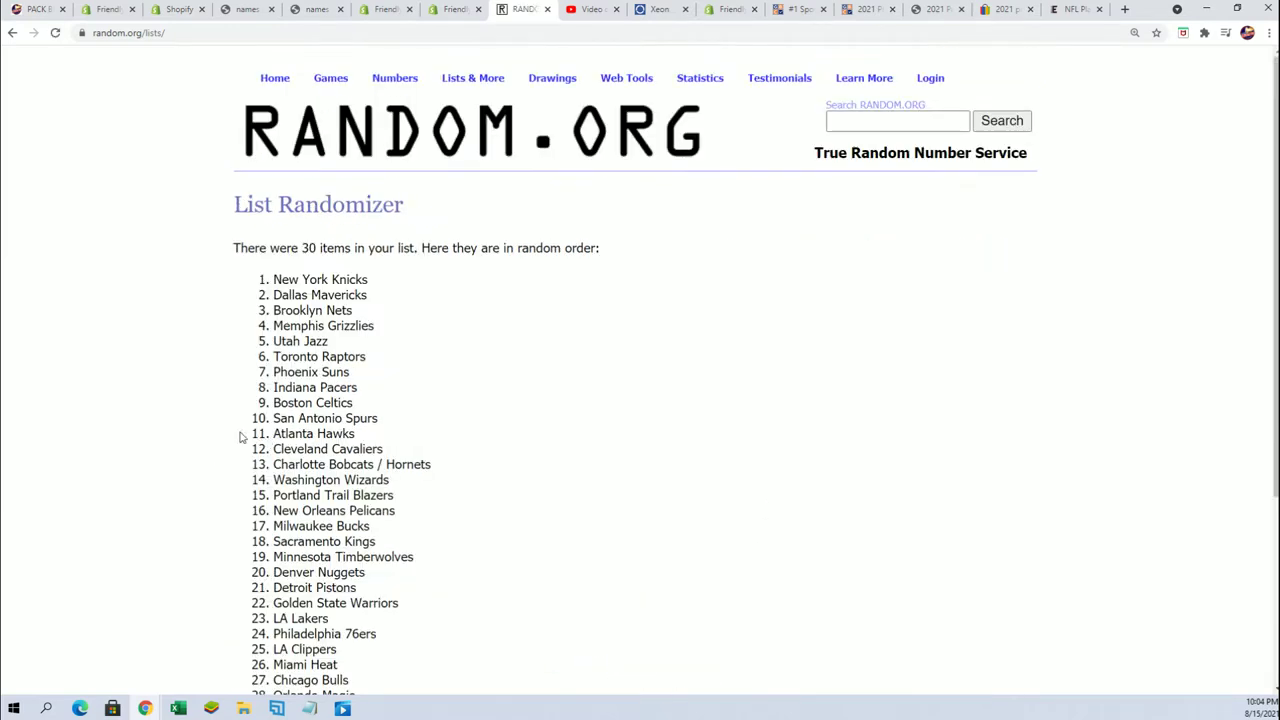
scroll(128, 523, "down", 3)
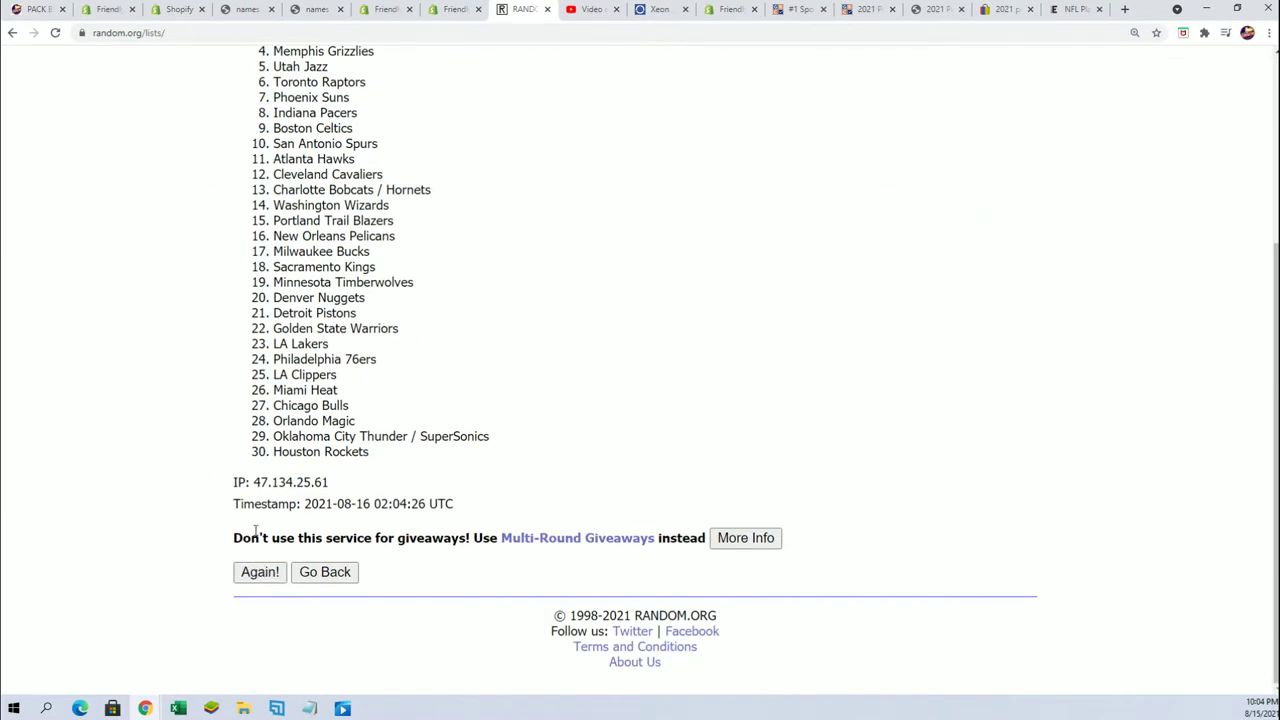
left_click(258, 570)
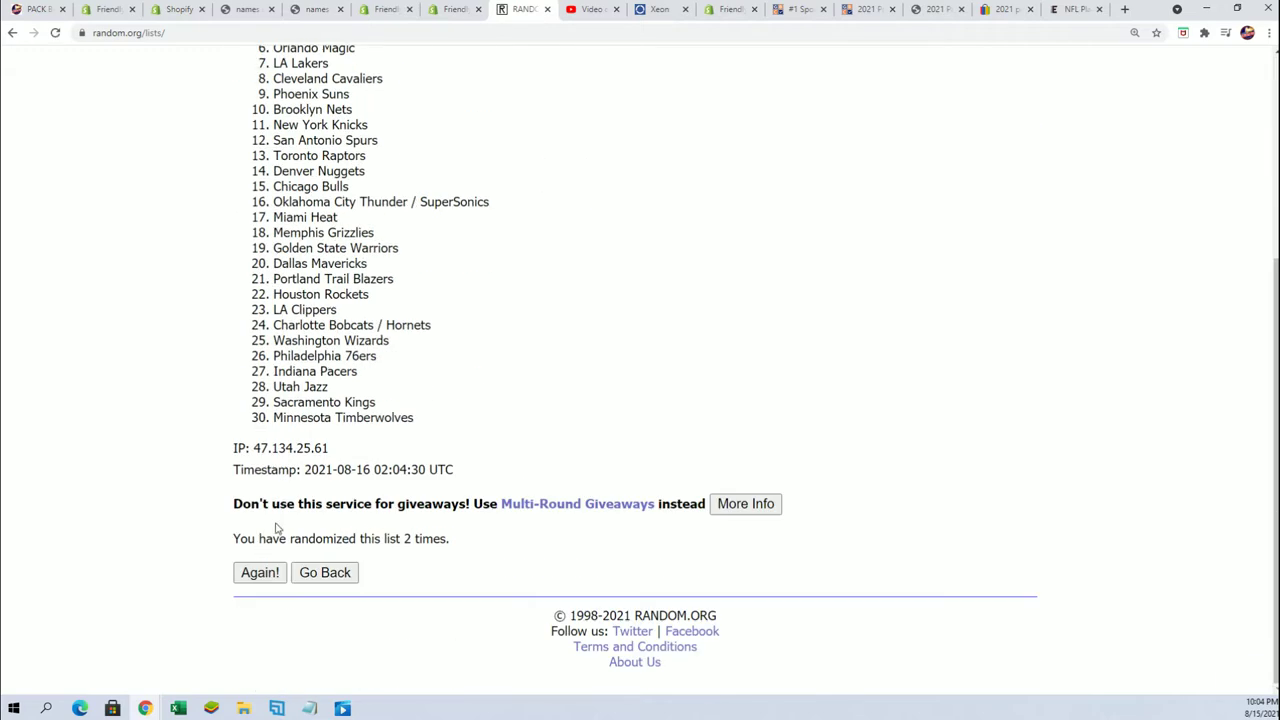
left_click(256, 571)
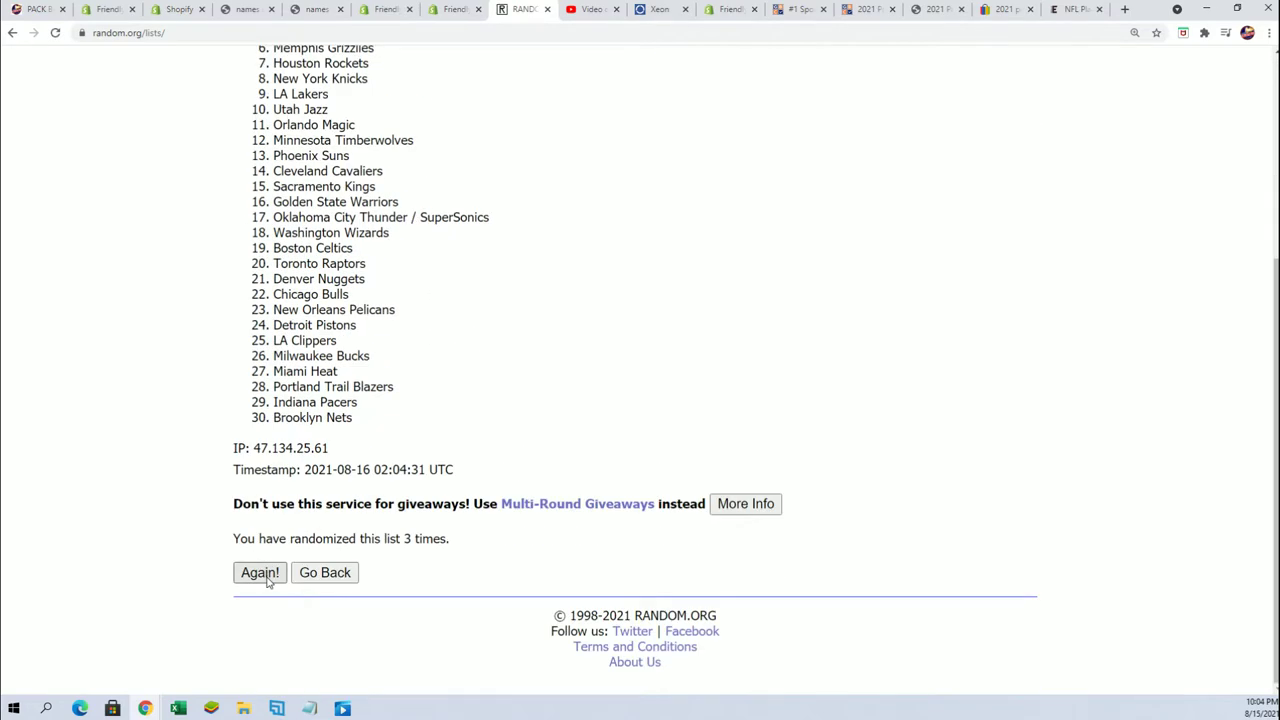
left_click(266, 576)
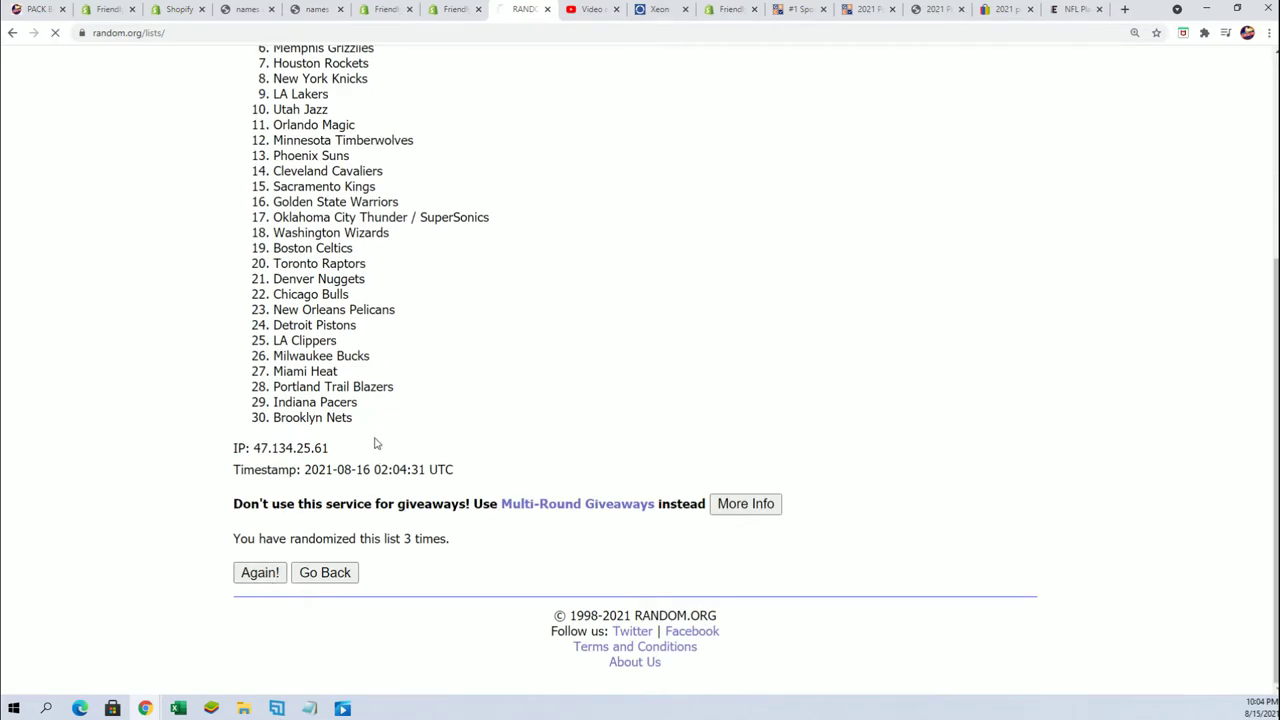
left_click(256, 572)
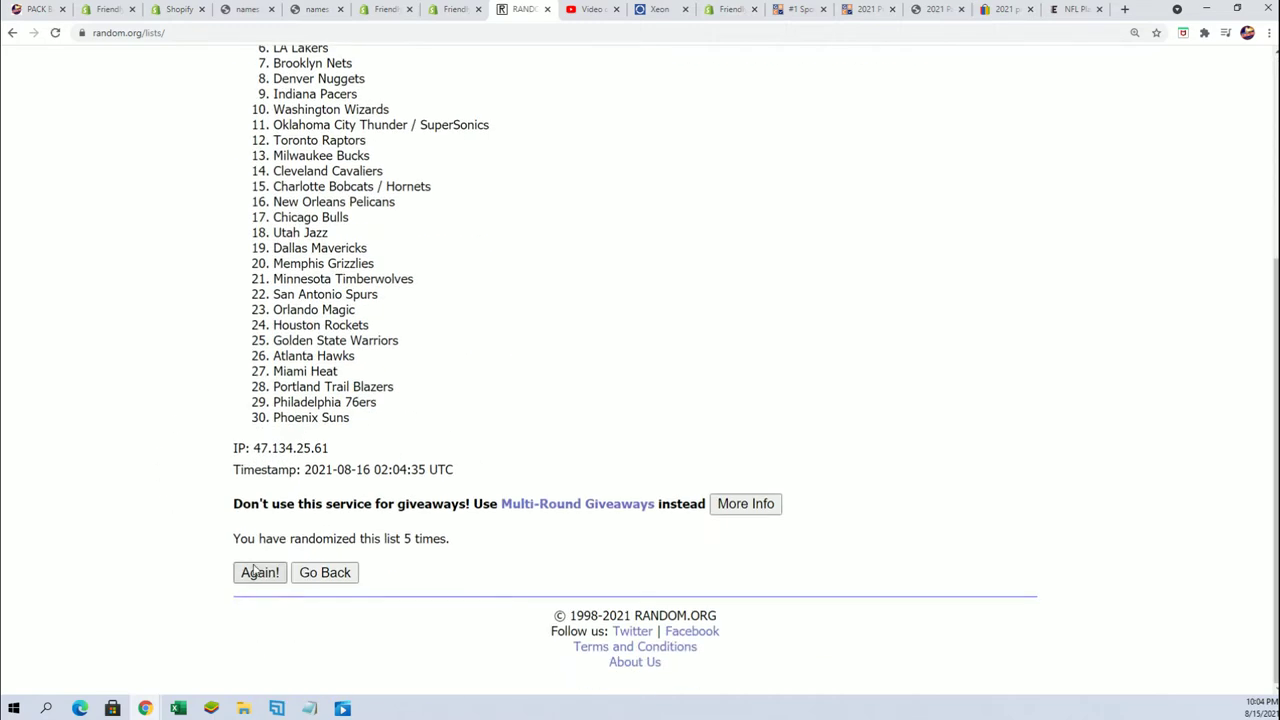
left_click(256, 572)
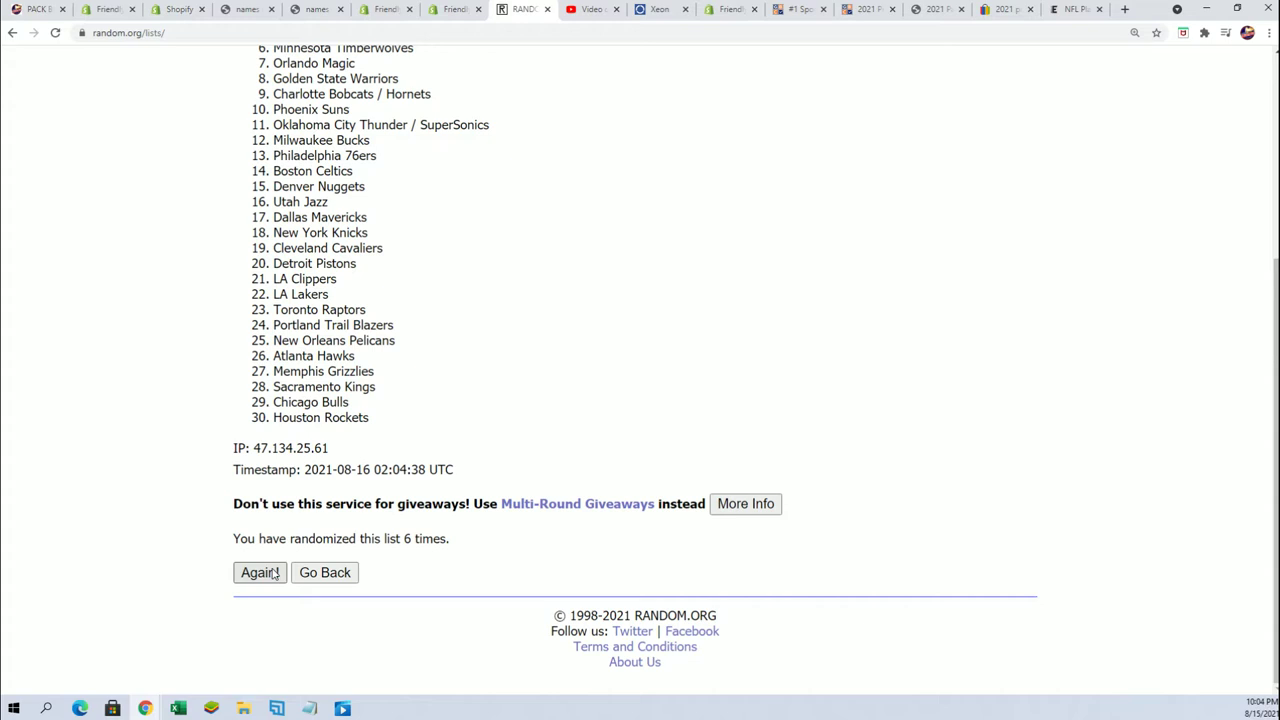
left_click(258, 572)
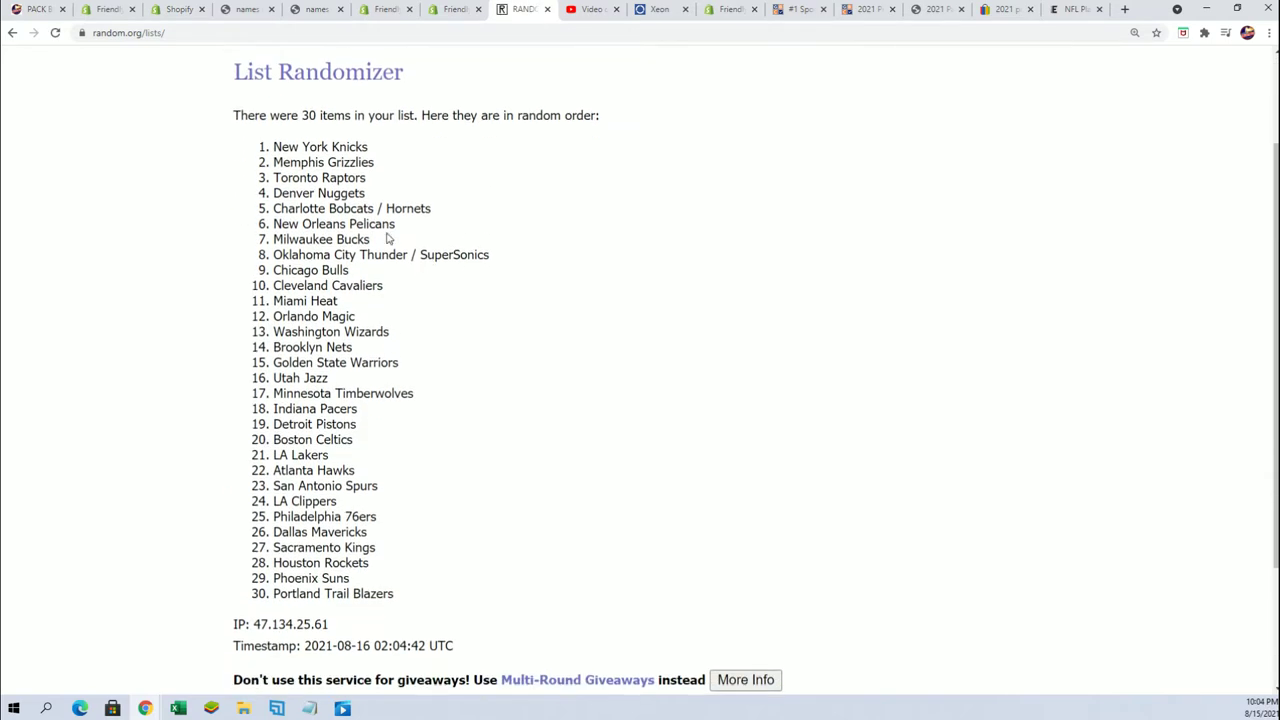
- Copy all the team names from the final randomized list
mouse_move(256, 145)
left_mouse_down()
mouse_move(407, 580)
mouse_move(396, 592)
mouse_move(265, 150)
left_mouse_up()
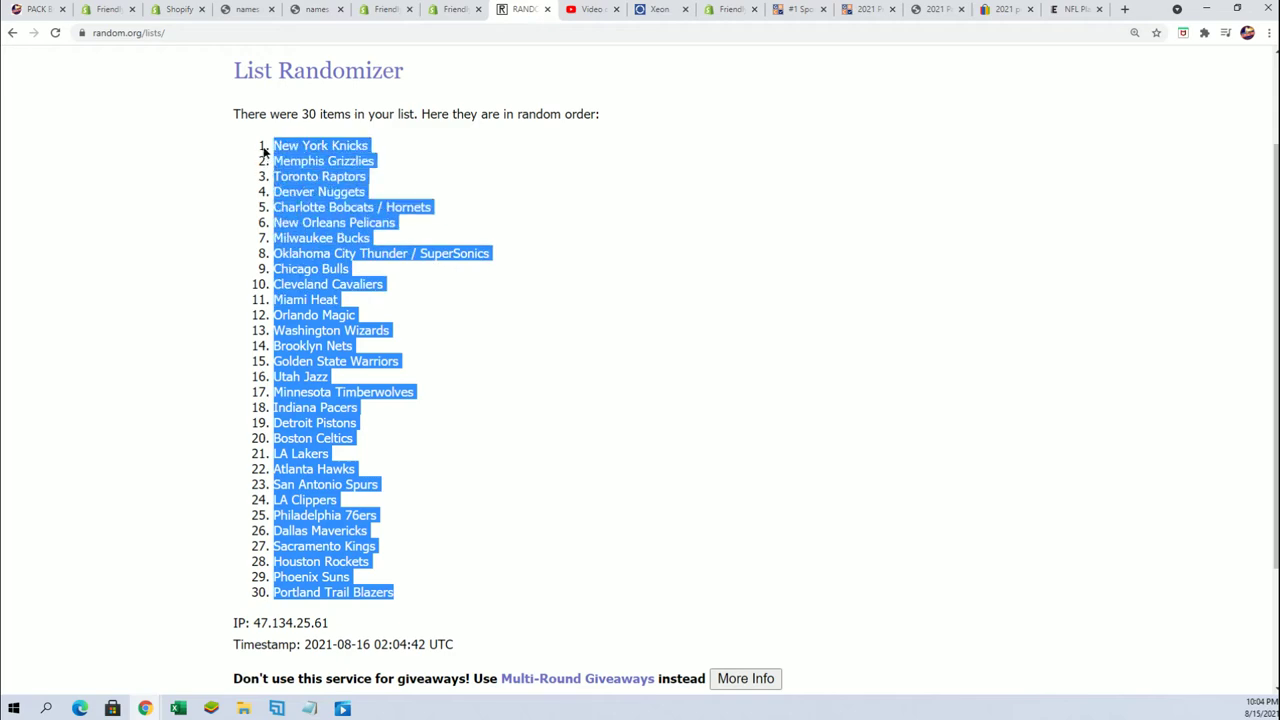
right_click(305, 143)
left_click(313, 155)
- Switch to the Excel workbook and paste the team names as plain text under TEAM NAMES, starting at B2
key("alt+Tab")
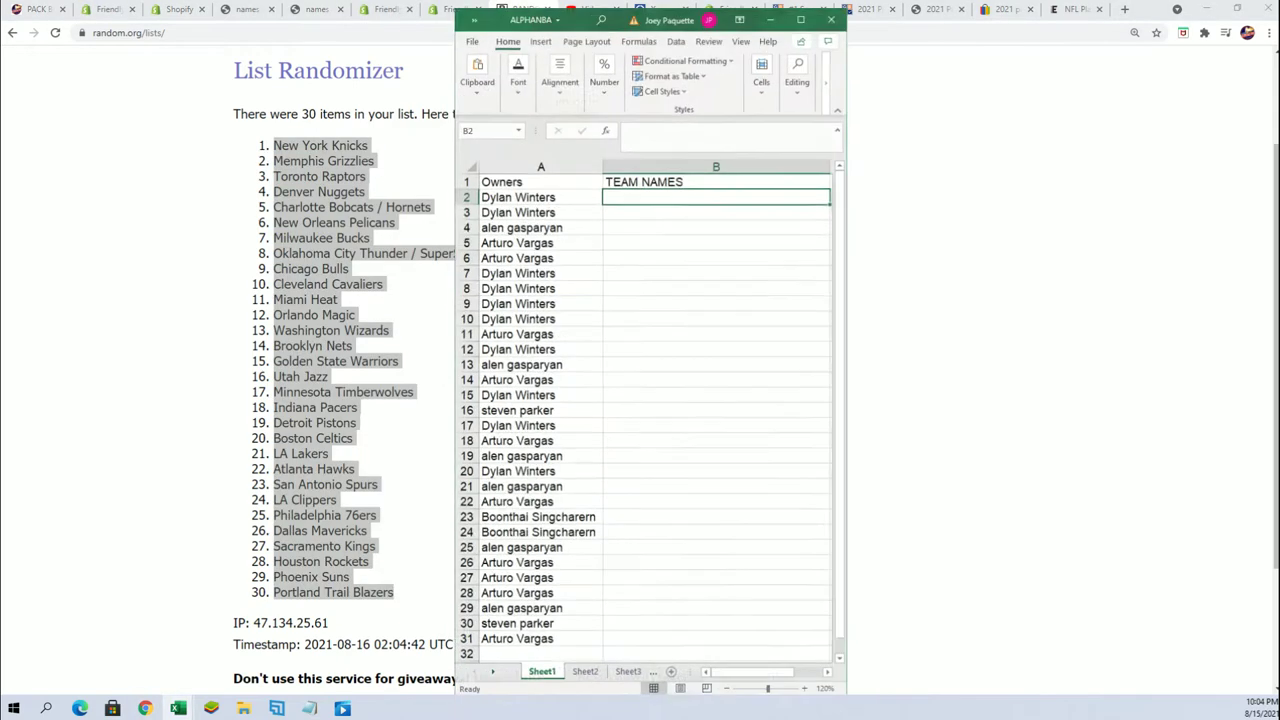
right_click(620, 189)
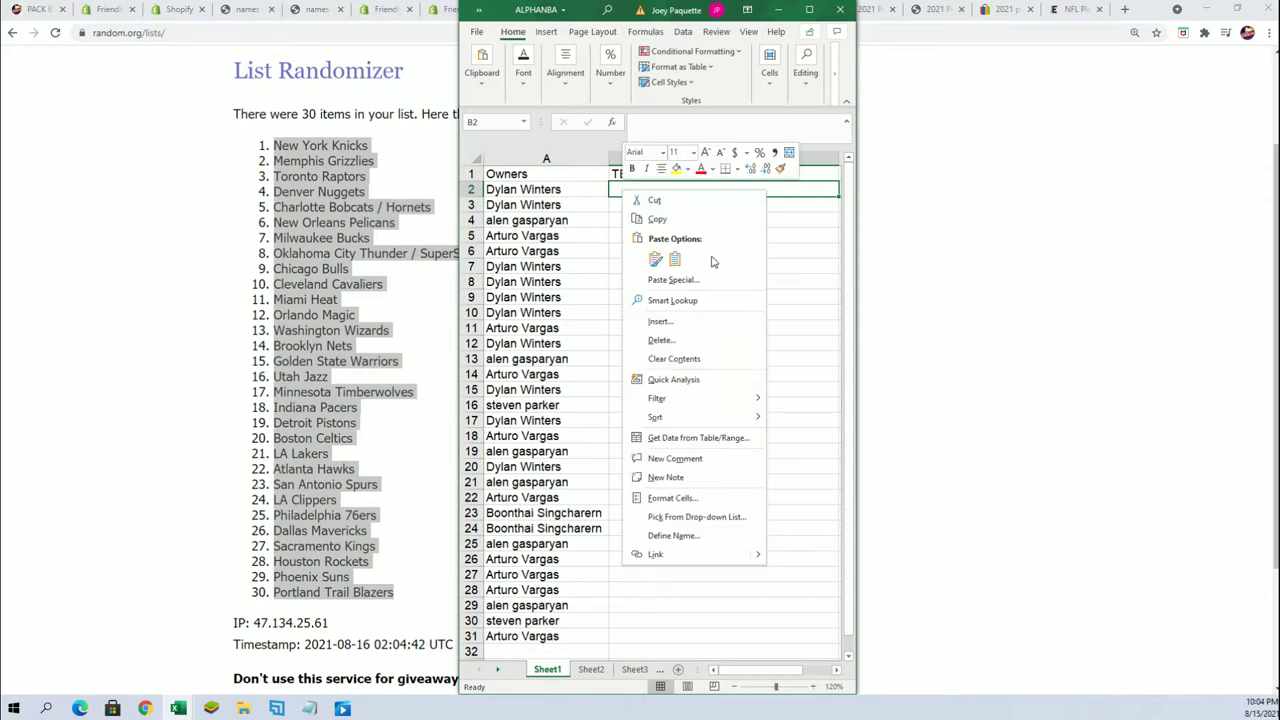
left_click(683, 279)
left_click(577, 204)
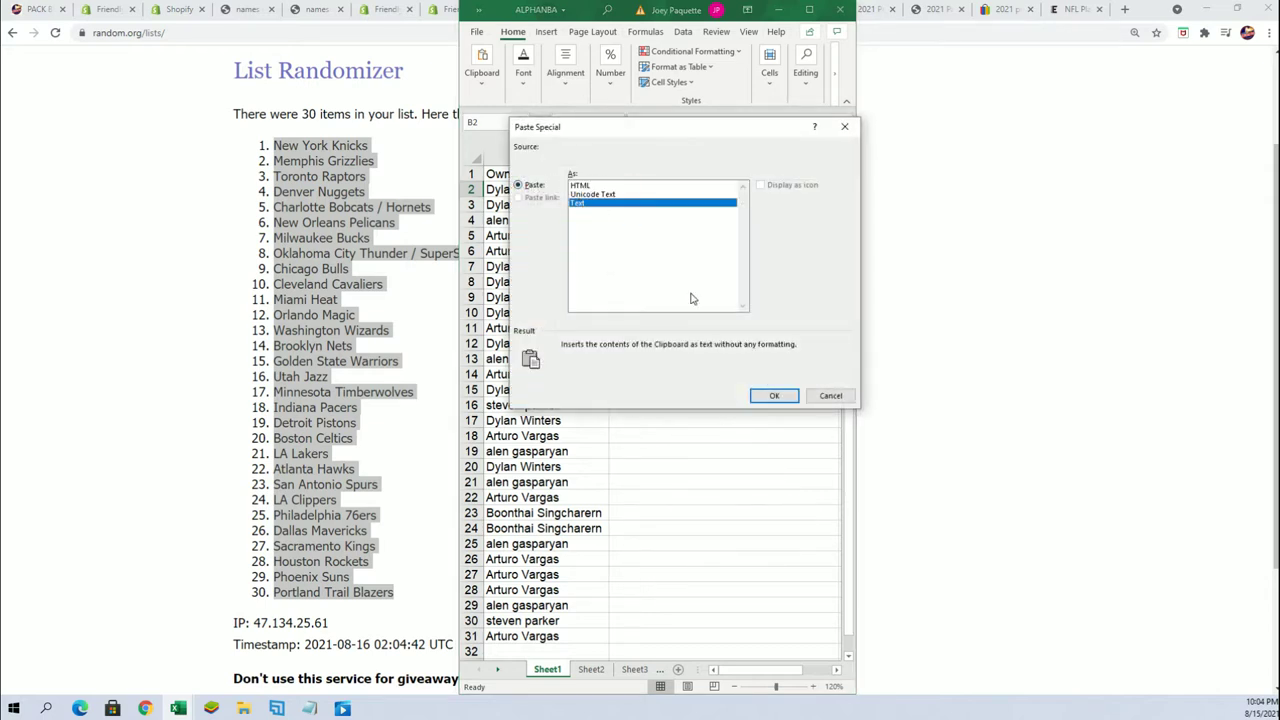
left_click(773, 396)
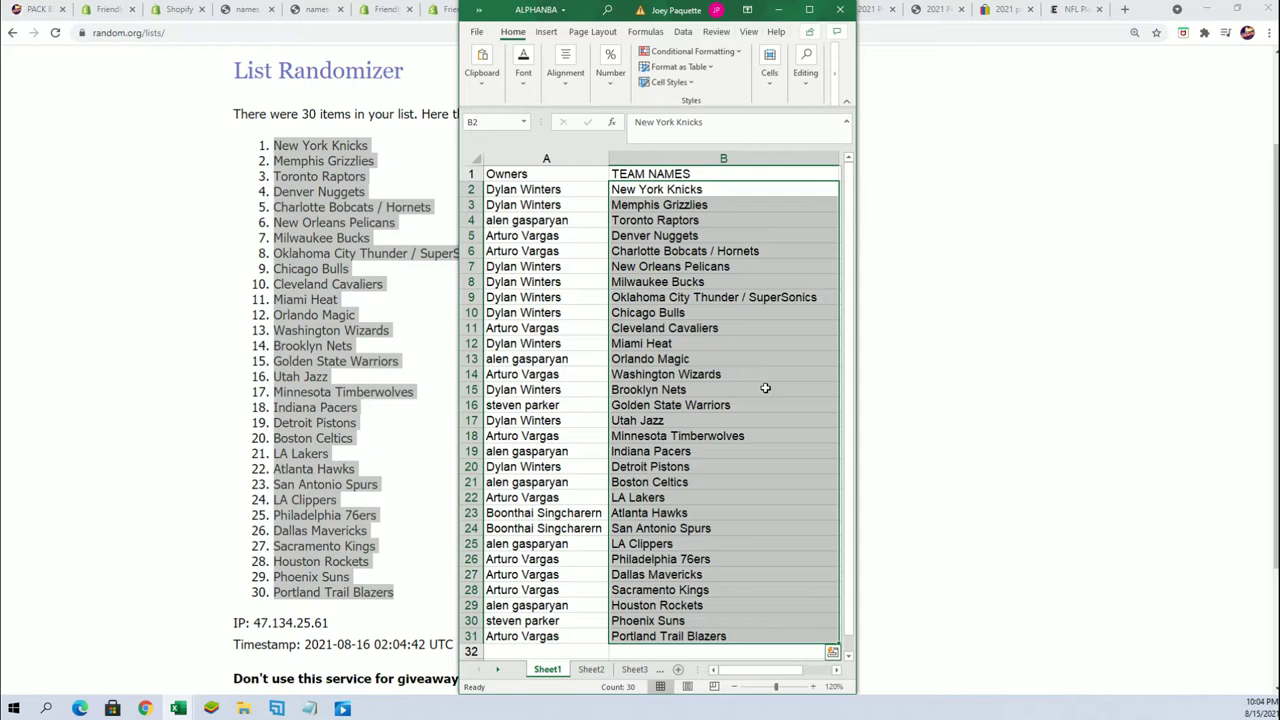
left_click(564, 255)
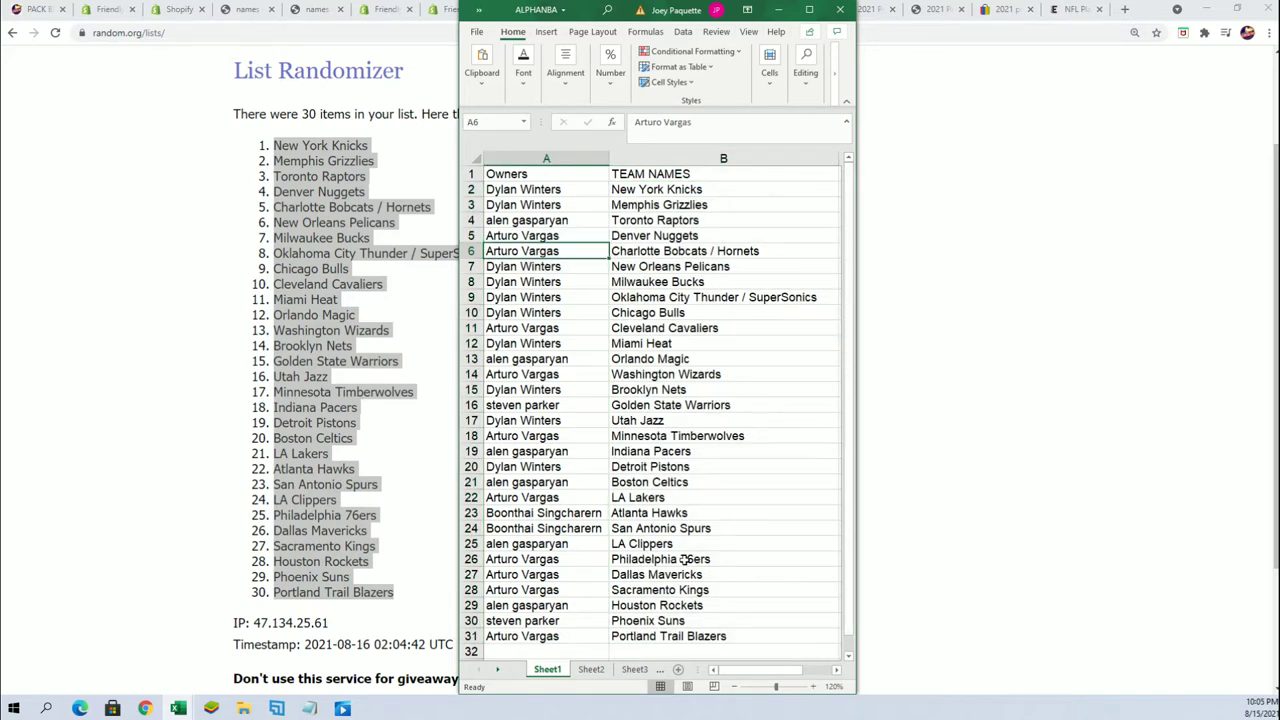
left_click(591, 592)
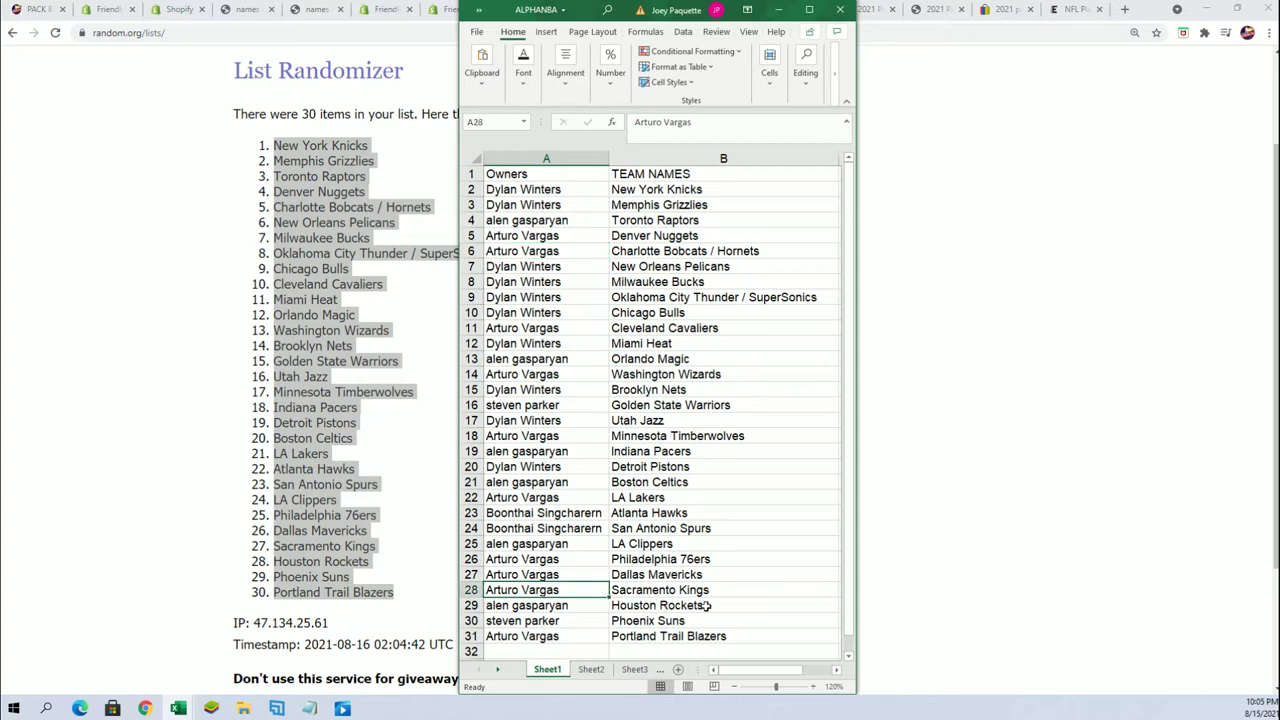
left_click(605, 574)
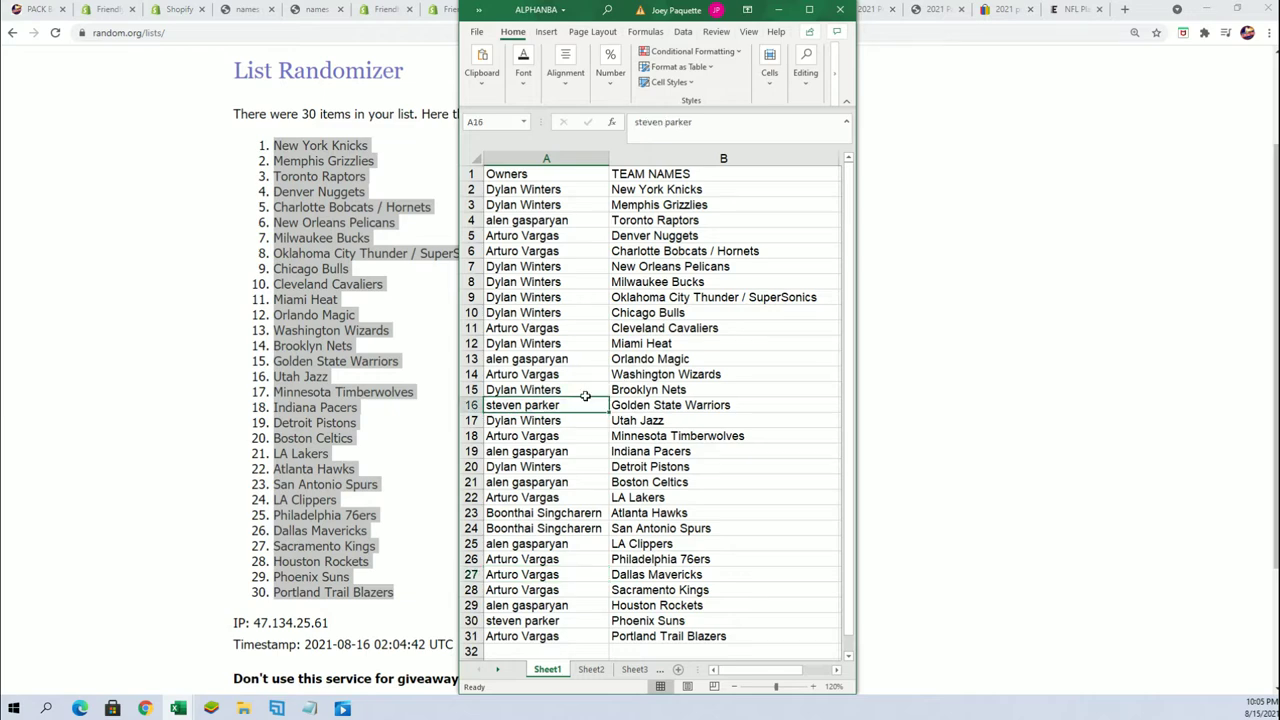
- Maximize the workbook window and sort the team names in column B, starting at B2, from A to Z
left_click(580, 404)
left_click(809, 10)
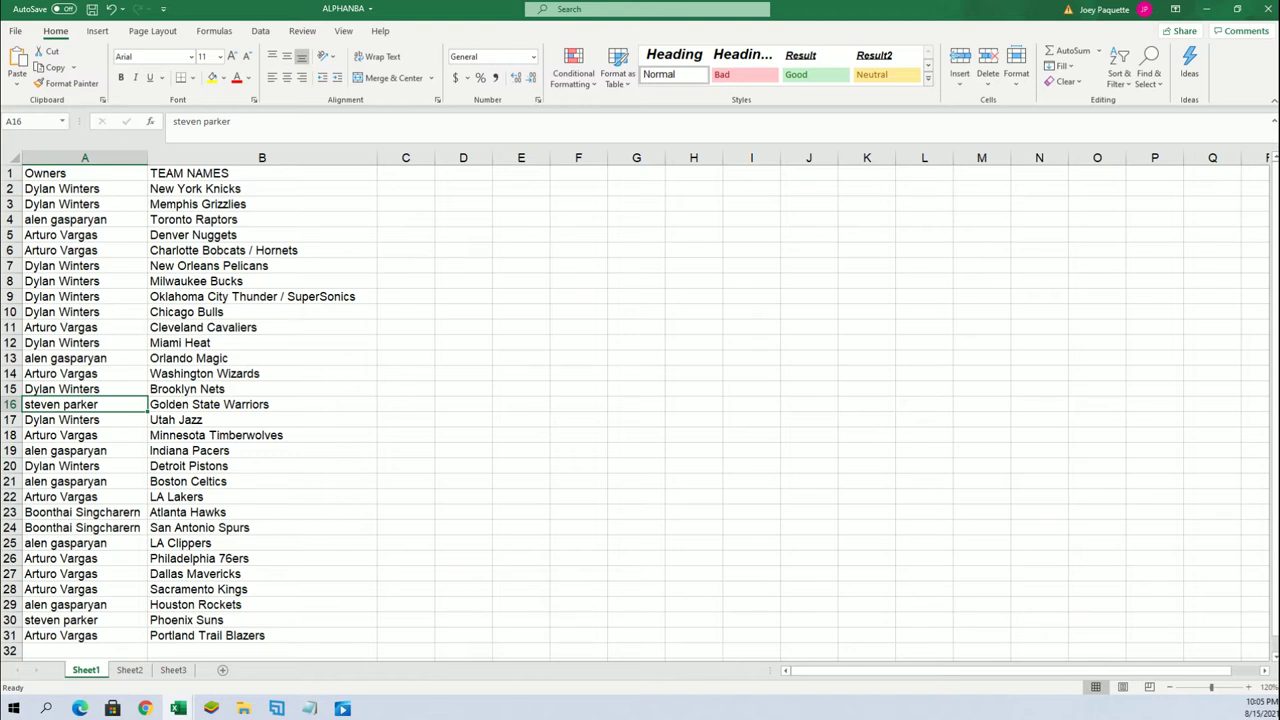
left_click_drag(195, 190, 260, 651)
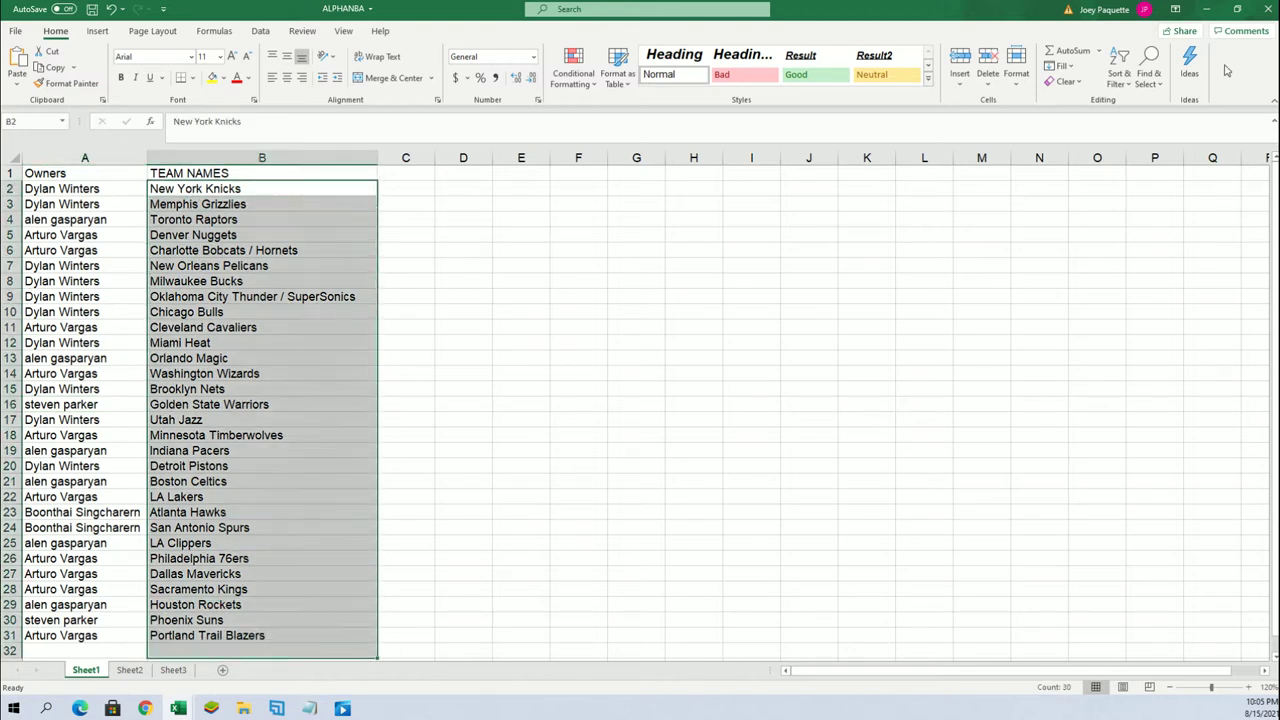
left_click(1119, 72)
left_click(1140, 101)
left_click(1151, 387)
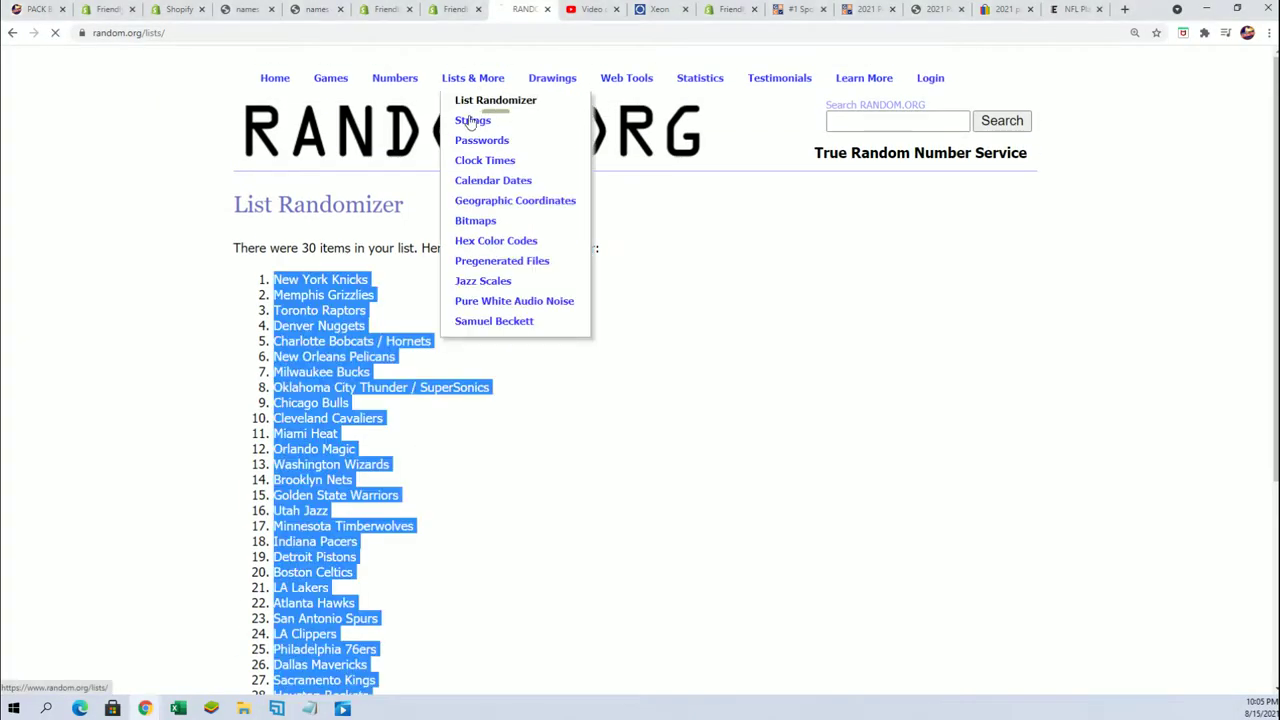
- Switch to the RANDOM.ORG List Randomizer, enter 1, 2 and 3 on separate lines and randomize that list six times
left_click(329, 463)
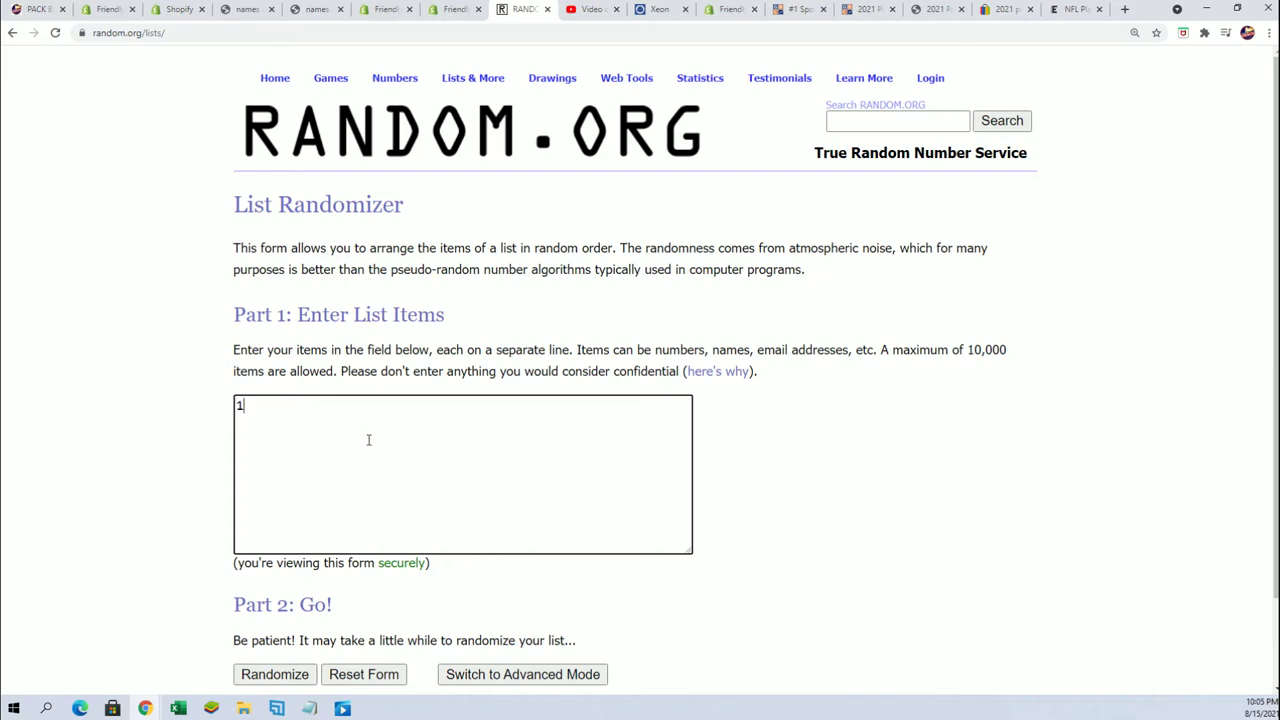
scroll(39, 484, "down", 2)
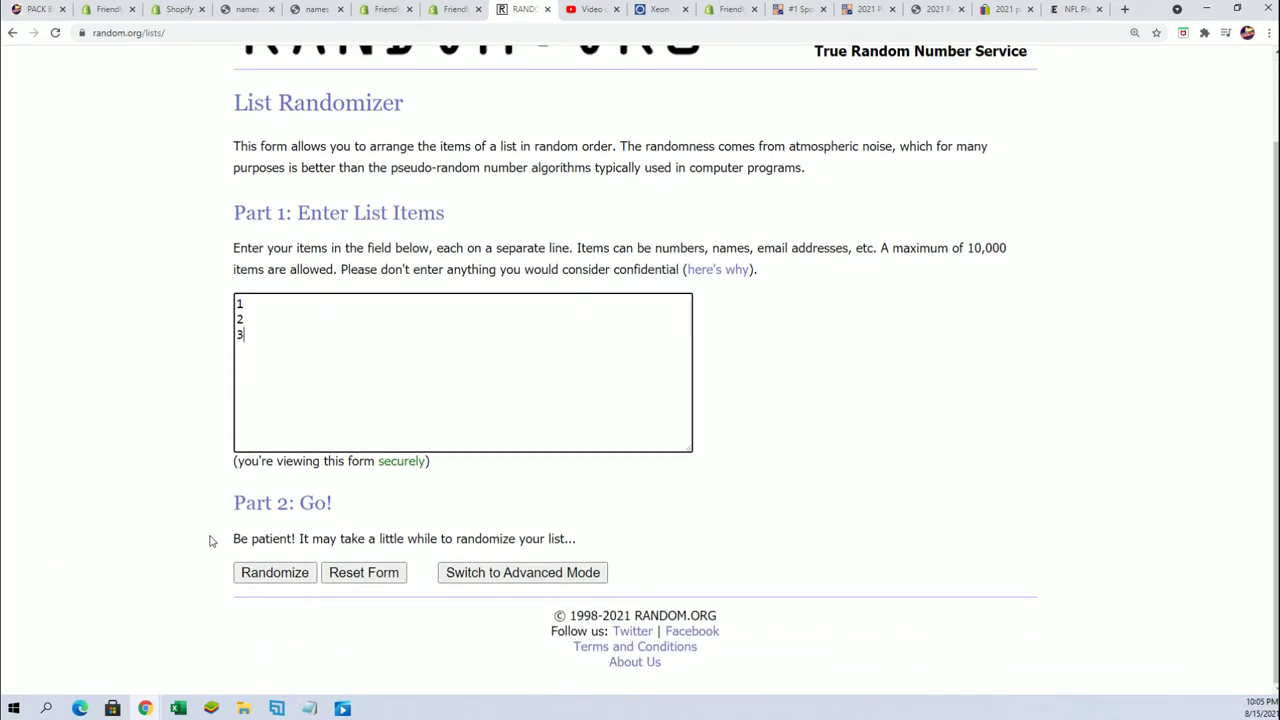
left_click(245, 572)
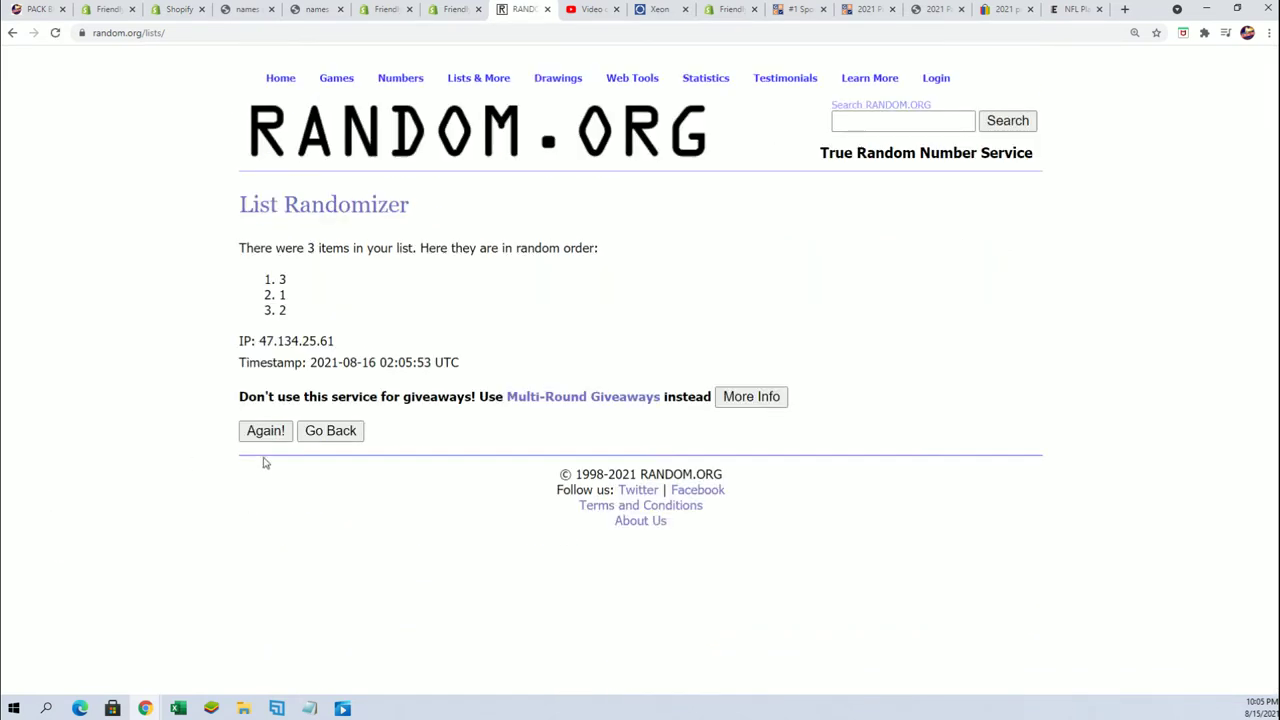
left_click(264, 433)
left_click(258, 465)
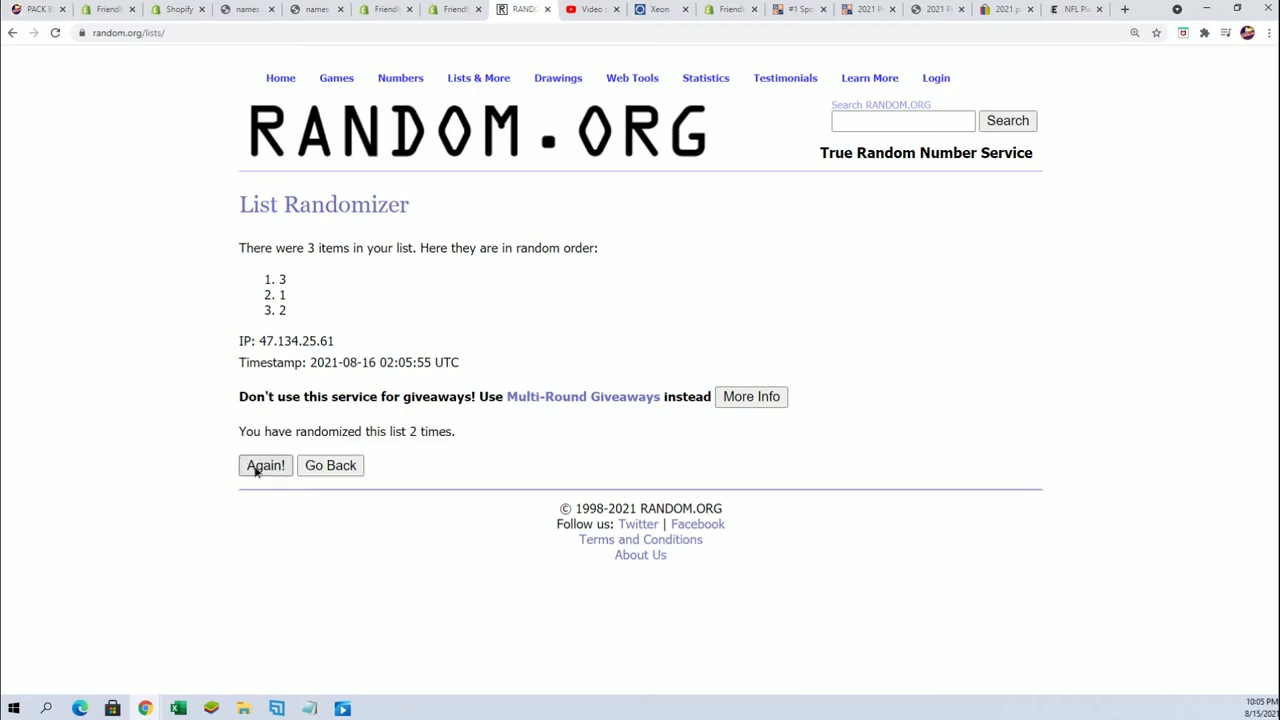
left_click(244, 468)
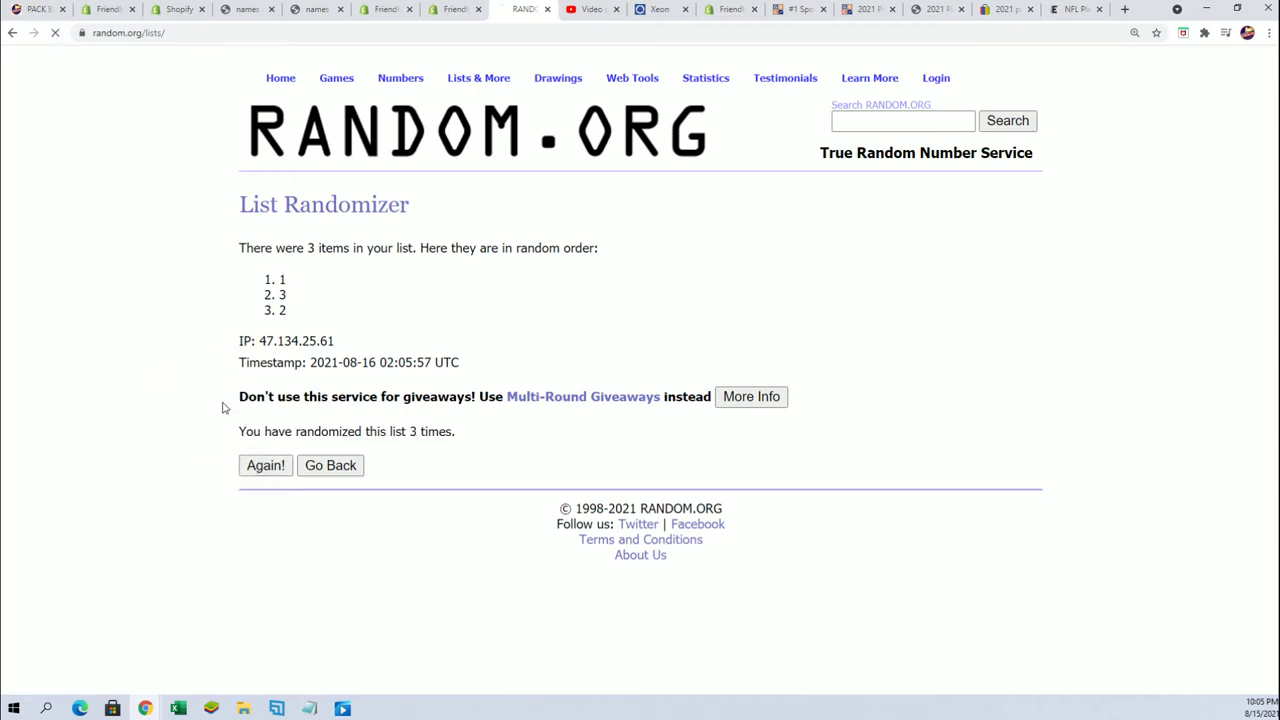
left_click(258, 466)
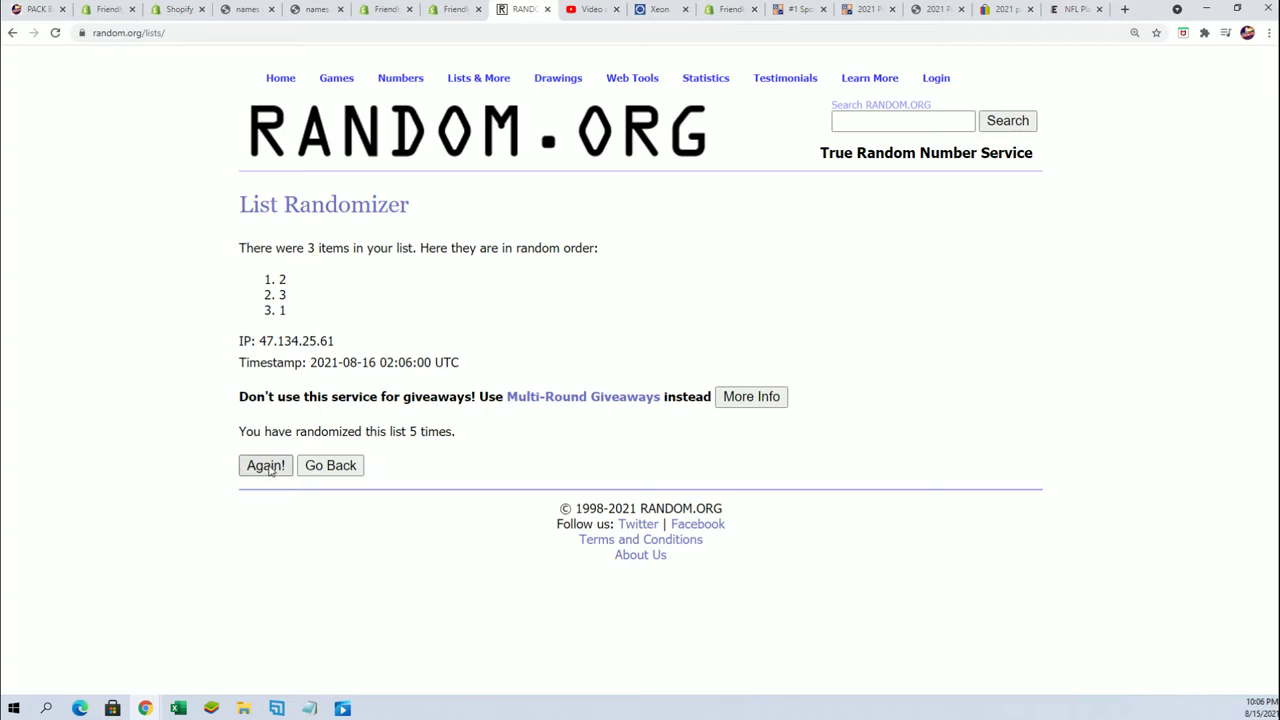
left_click(266, 469)
left_click(268, 466)
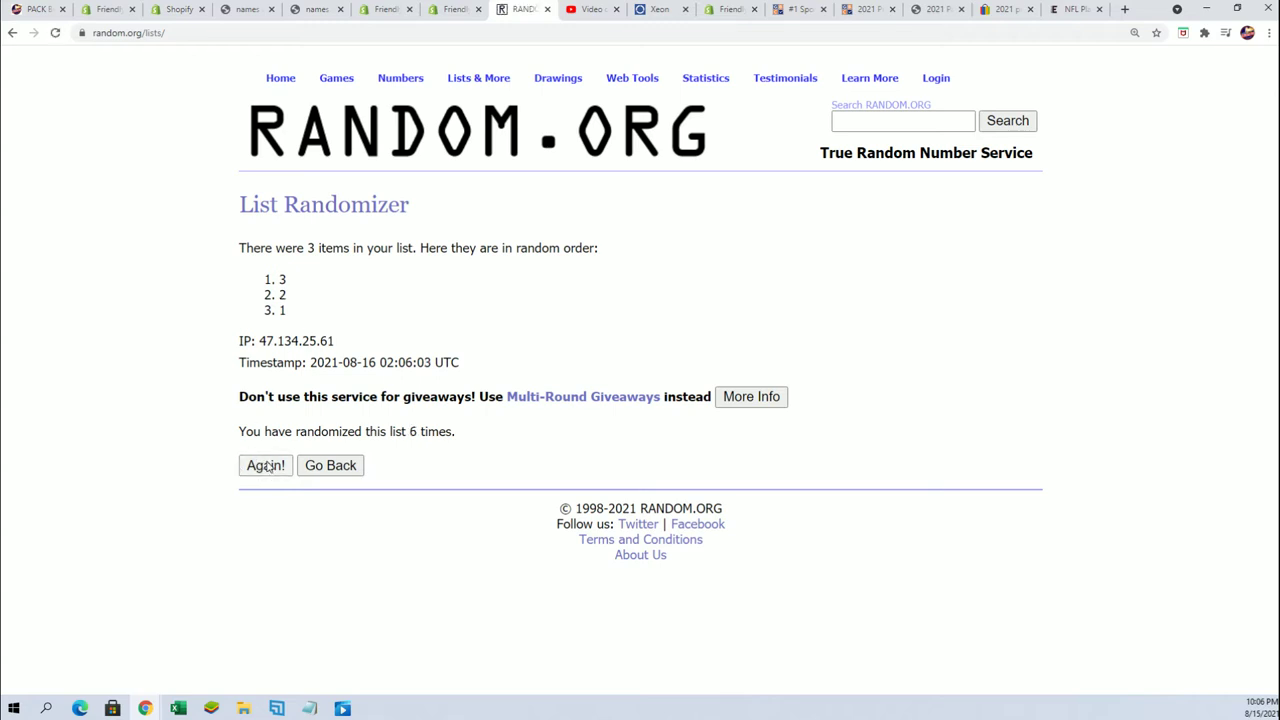